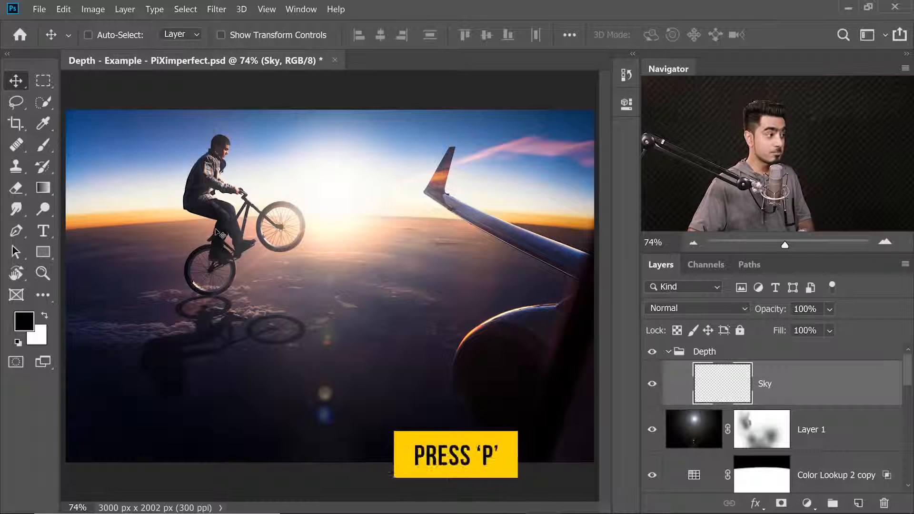
Draw a Pen path along the horizon from one image edge to the other, curved to follow the Earth's arc.
{"action": "key", "text": "p"}
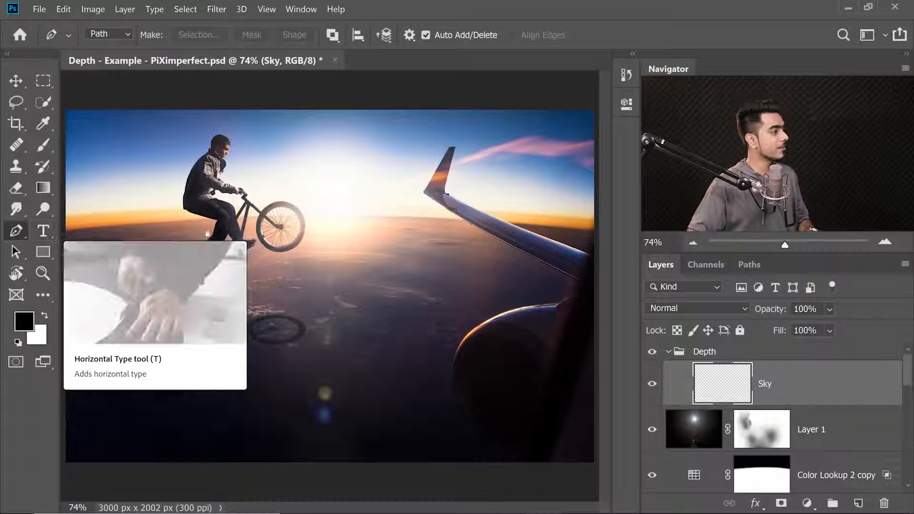
{"action": "scroll", "coordinate": [164, 232], "scroll_direction": "up", "scroll_amount": 5}
{"action": "left_click_drag", "start_coordinate": [136, 225], "coordinate": [281, 256]}
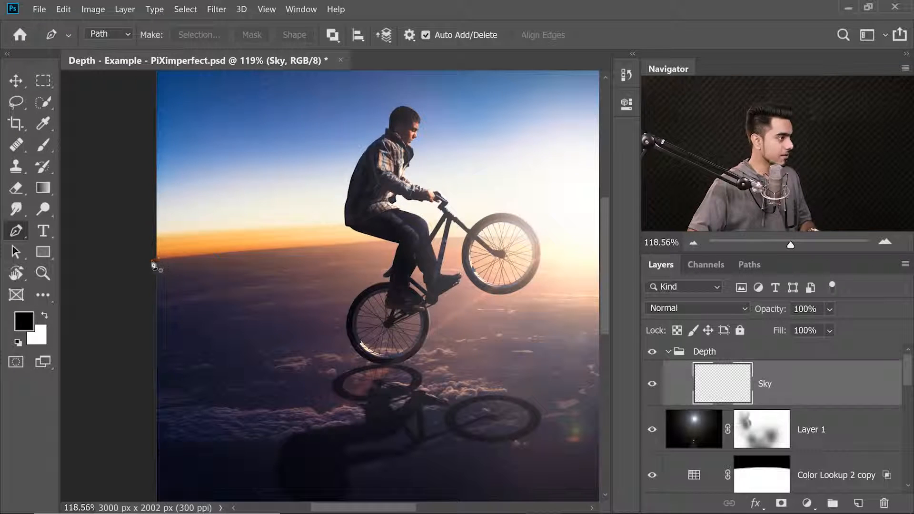
{"action": "left_click", "coordinate": [155, 262]}
{"action": "left_click_drag", "start_coordinate": [335, 255], "coordinate": [134, 236]}
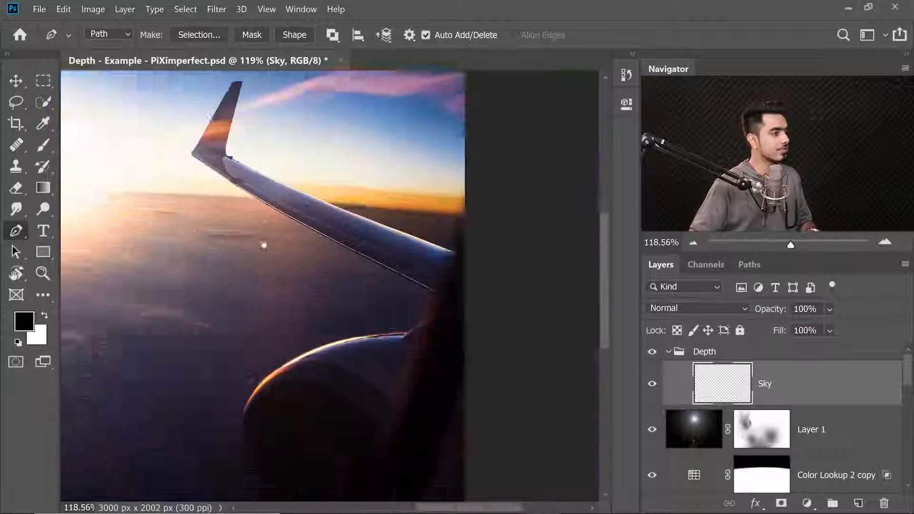
{"action": "left_click_drag", "start_coordinate": [432, 239], "coordinate": [516, 257]}
{"action": "key", "text": "ctrl+0"}
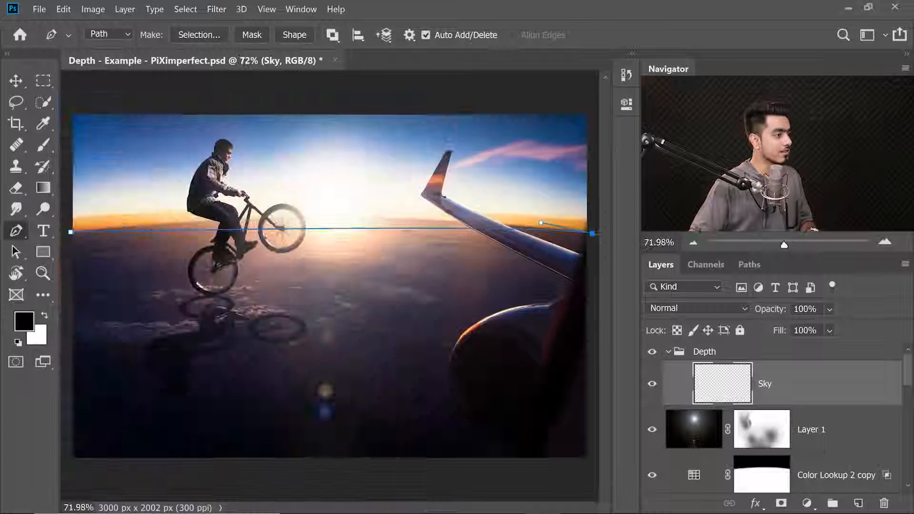
{"action": "left_click_drag", "start_coordinate": [541, 227], "coordinate": [339, 201]}
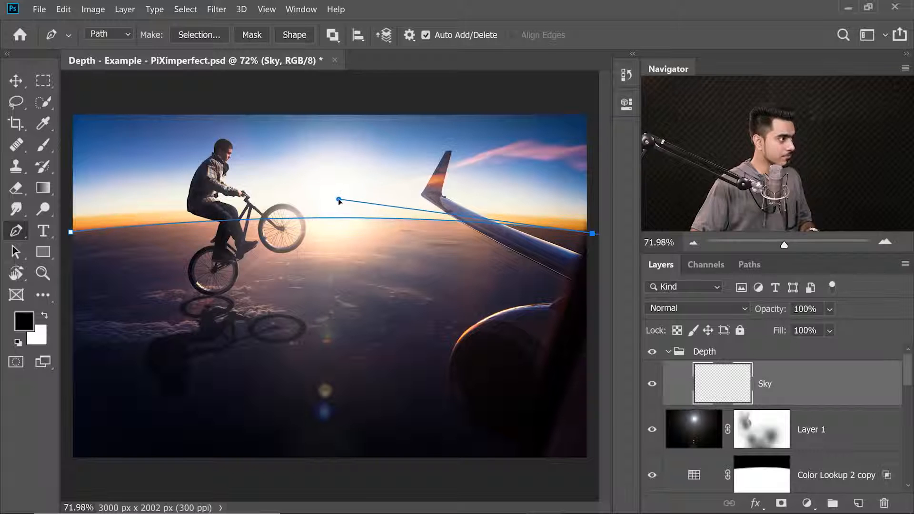
Extend the horizon path around the sky outside the canvas and close it at its starting point.
{"action": "scroll", "coordinate": [369, 218], "scroll_direction": "down", "scroll_amount": 2}
{"action": "left_click_drag", "start_coordinate": [579, 199], "coordinate": [528, 106]}
{"action": "left_click", "coordinate": [214, 88]}
{"action": "left_click", "coordinate": [97, 124]}
{"action": "left_click", "coordinate": [77, 227]}
{"action": "left_click", "coordinate": [129, 244]}
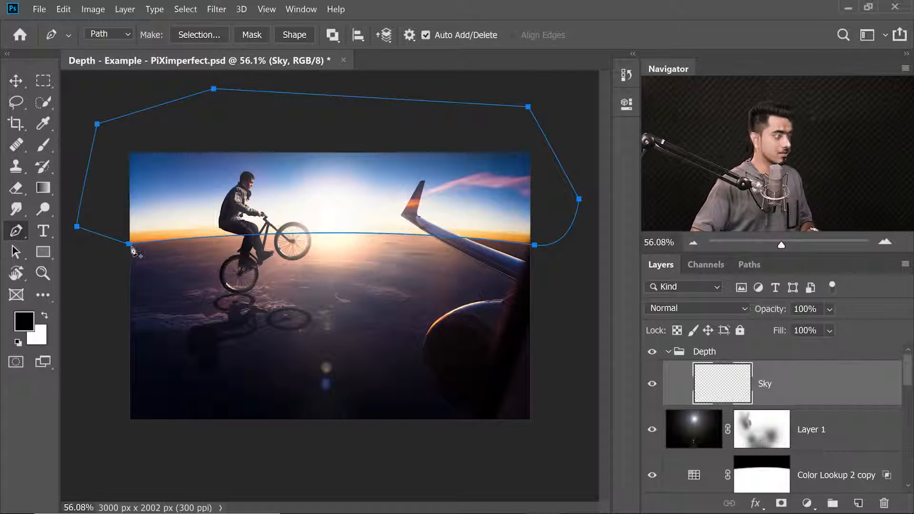
Convert the path to a selection, fill it with black on the Sky layer, and deselect.
{"action": "right_click", "coordinate": [324, 162]}
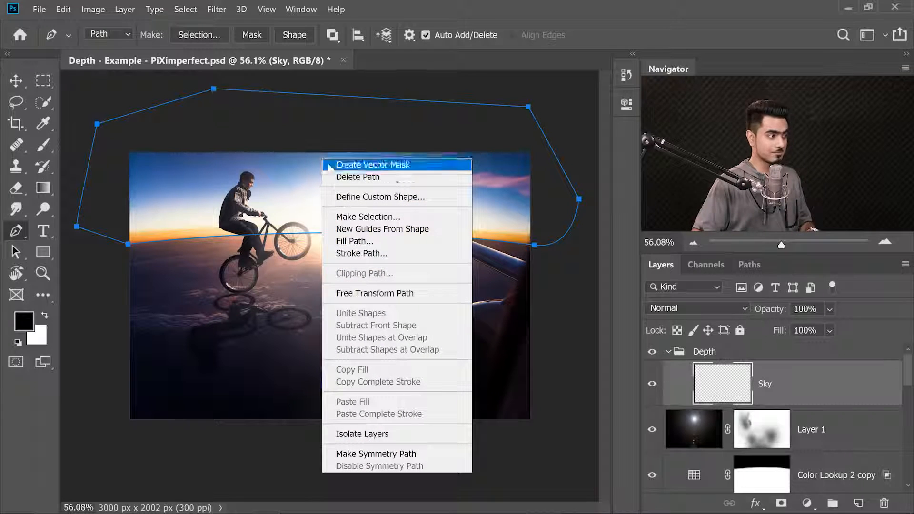
{"action": "left_click", "coordinate": [368, 217]}
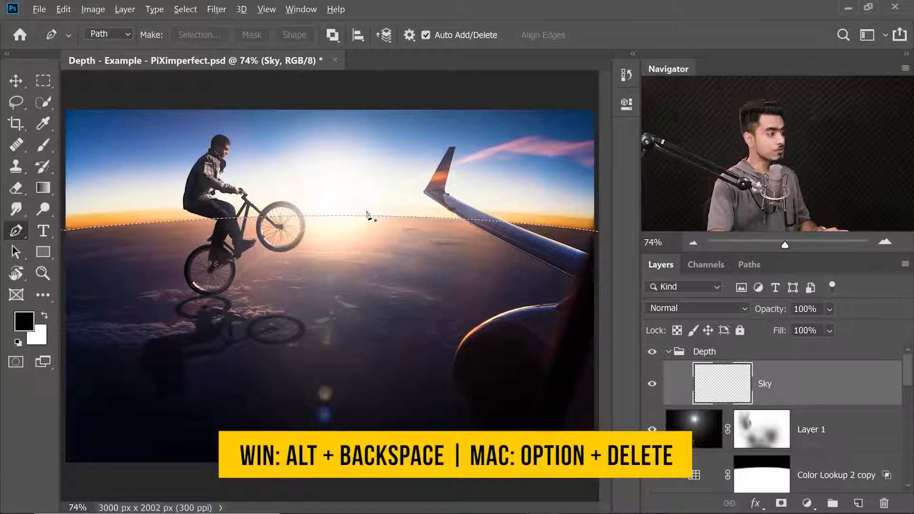
{"action": "key", "text": "alt+BackSpace"}
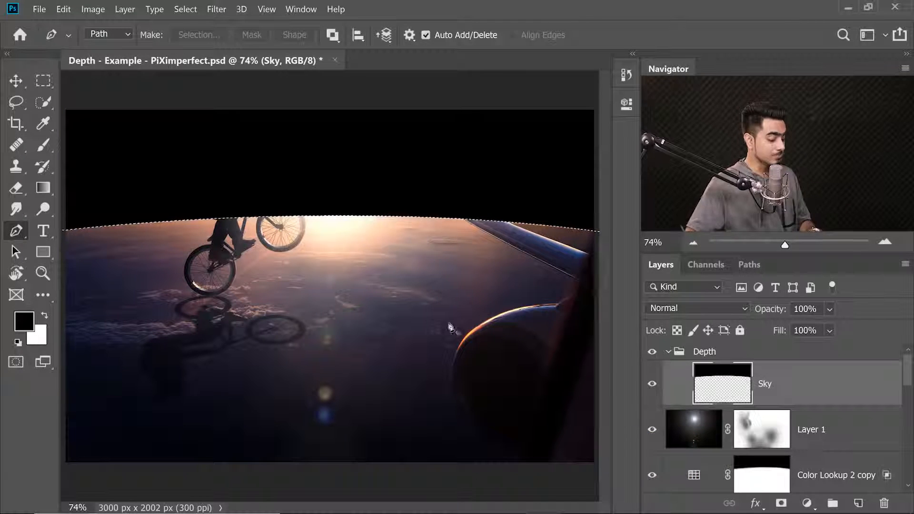
{"action": "key", "text": "ctrl+d"}
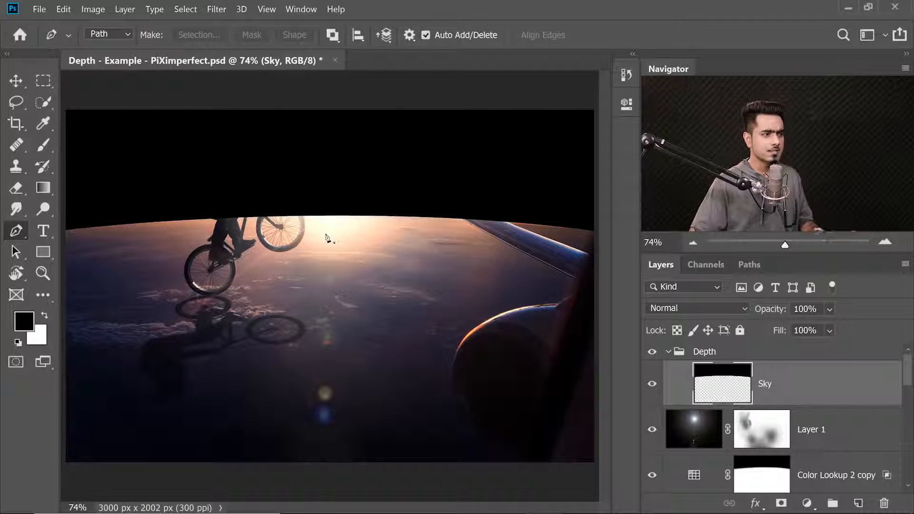
Add a new layer below Sky and fill it with a linear black-to-white gradient running from above the horizon to beyond the canvas bottom.
{"action": "left_click", "coordinate": [860, 506]}
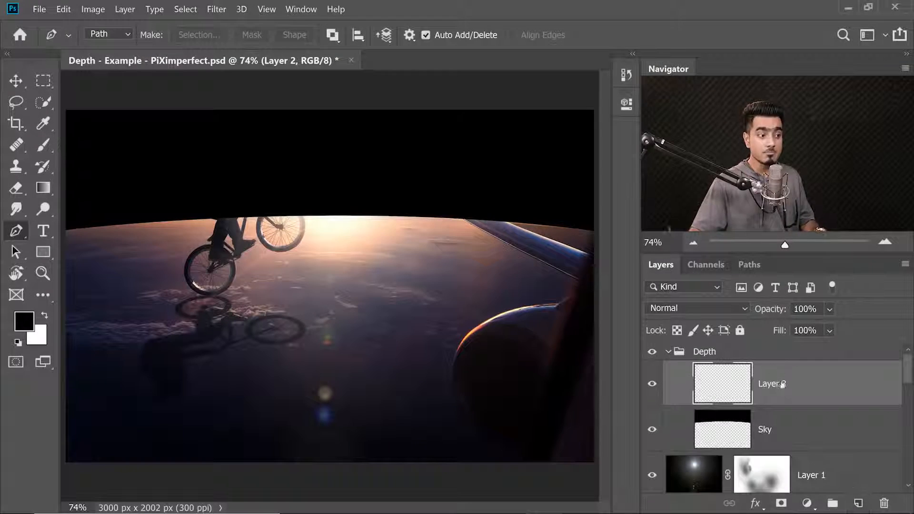
{"action": "left_click_drag", "start_coordinate": [783, 384], "coordinate": [780, 449]}
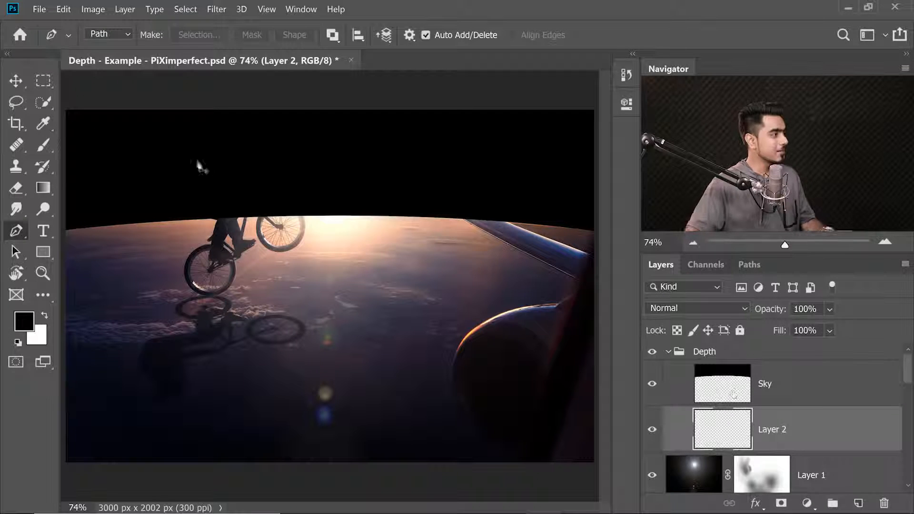
{"action": "left_click", "coordinate": [41, 188]}
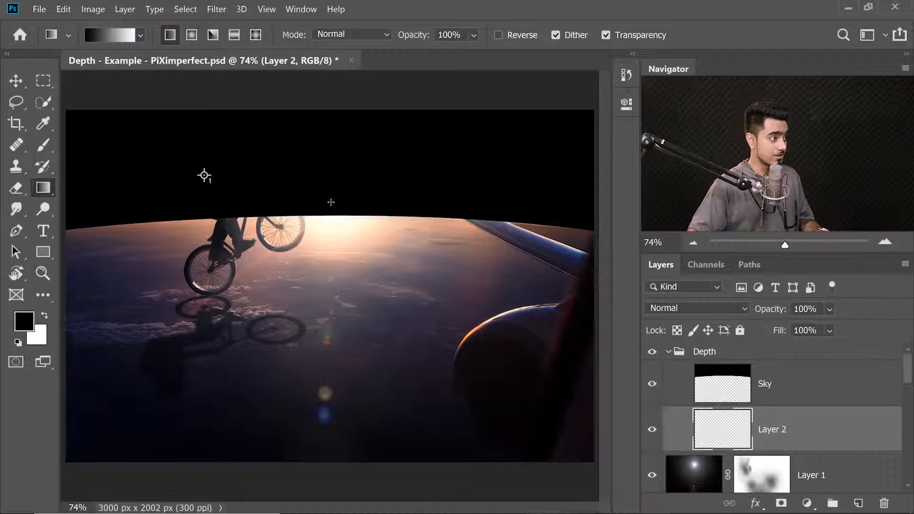
{"action": "left_click_drag", "start_coordinate": [326, 396], "coordinate": [350, 460]}
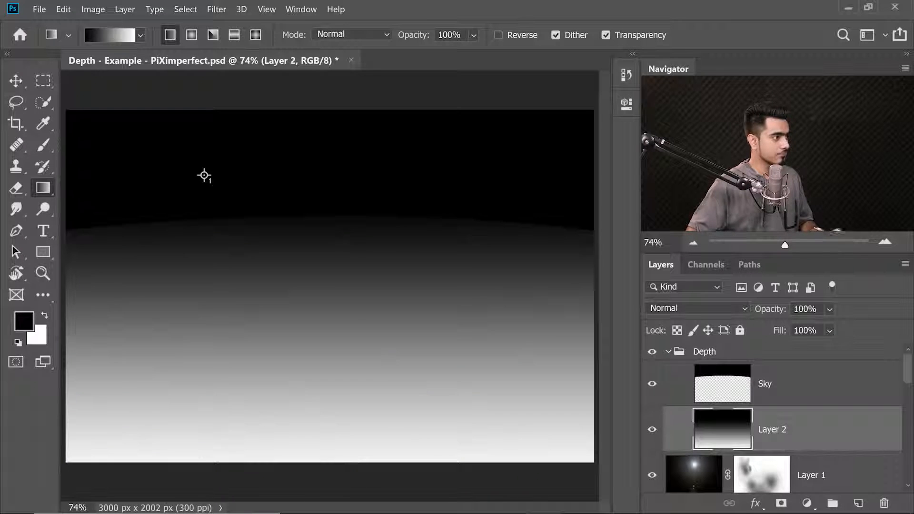
{"action": "scroll", "coordinate": [204, 176], "scroll_direction": "down", "scroll_amount": 2}
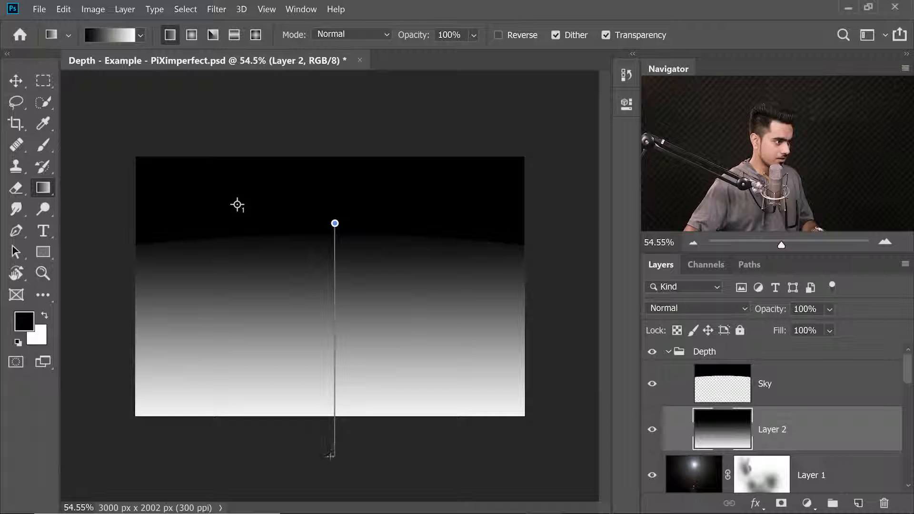
Soften the horizon edge of the Sky layer with a Gaussian Blur of 4.5 pixels radius.
{"action": "scroll", "coordinate": [344, 279], "scroll_direction": "up", "scroll_amount": 3}
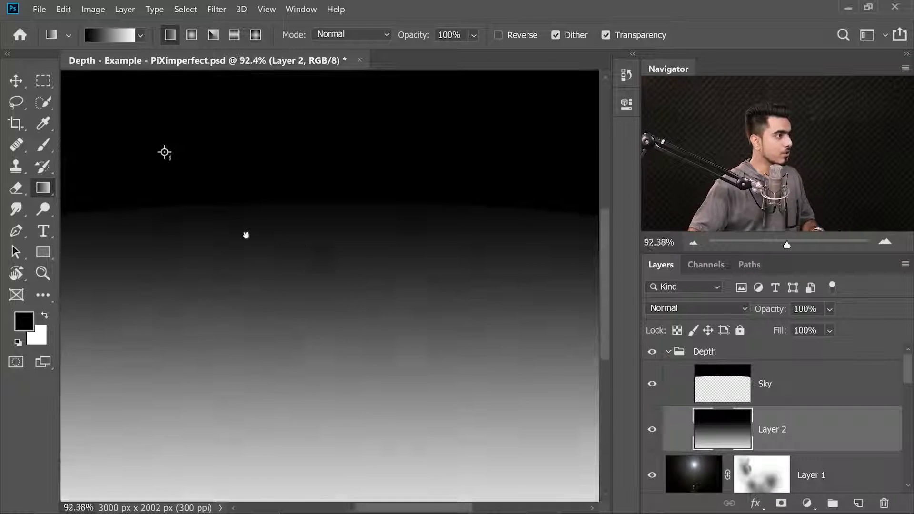
{"action": "left_click_drag", "start_coordinate": [244, 235], "coordinate": [428, 301]}
{"action": "scroll", "coordinate": [250, 270], "scroll_direction": "right", "scroll_amount": 8}
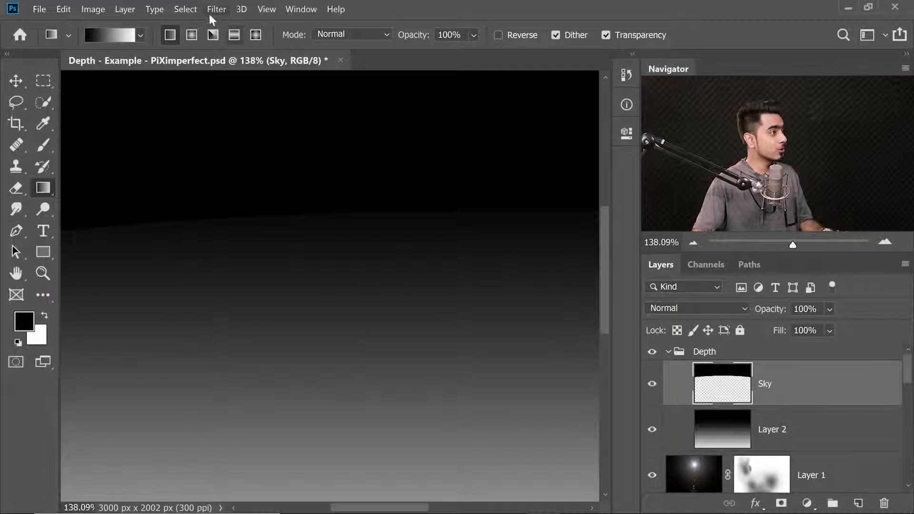
{"action": "left_click", "coordinate": [215, 10]}
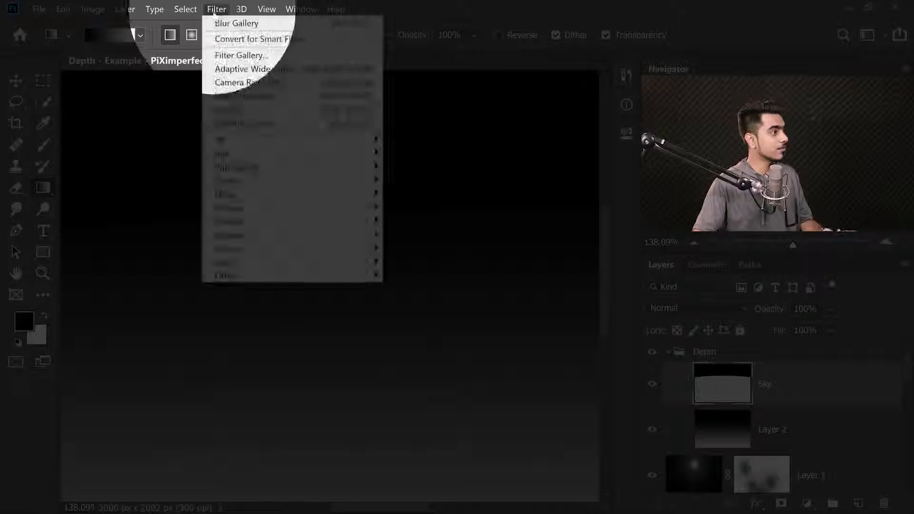
{"action": "mouse_move", "coordinate": [249, 151]}
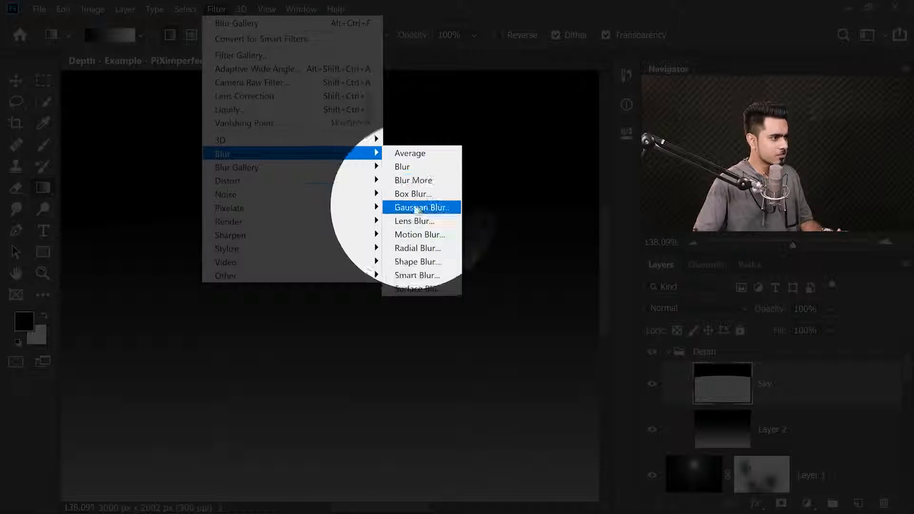
{"action": "left_click", "coordinate": [419, 208]}
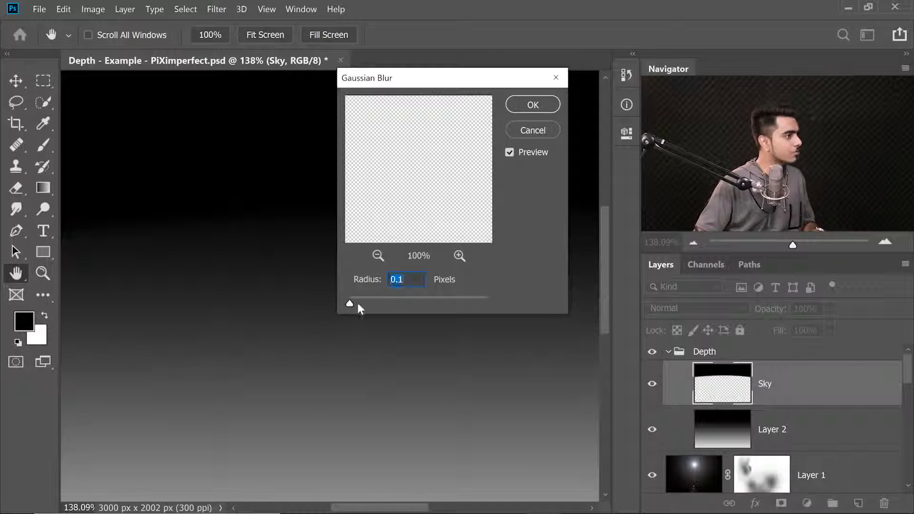
{"action": "left_click_drag", "start_coordinate": [167, 219], "coordinate": [443, 250]}
{"action": "left_click_drag", "start_coordinate": [277, 265], "coordinate": [300, 266]}
{"action": "left_click_drag", "start_coordinate": [278, 269], "coordinate": [221, 283]}
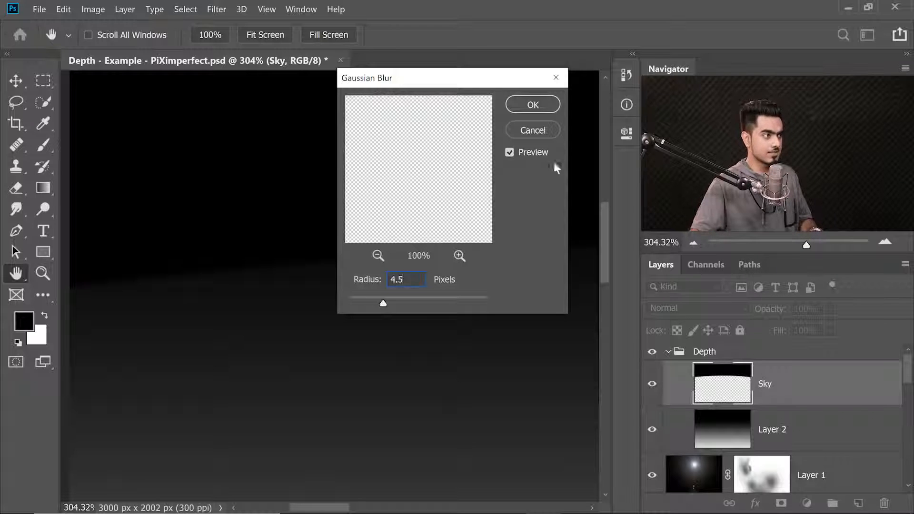
{"action": "left_click", "coordinate": [533, 104]}
Compare the whole image with the Depth group hidden and shown.
{"action": "key", "text": "g"}
{"action": "left_click_drag", "start_coordinate": [334, 181], "coordinate": [334, 452]}
{"action": "key", "text": "ctrl+0"}
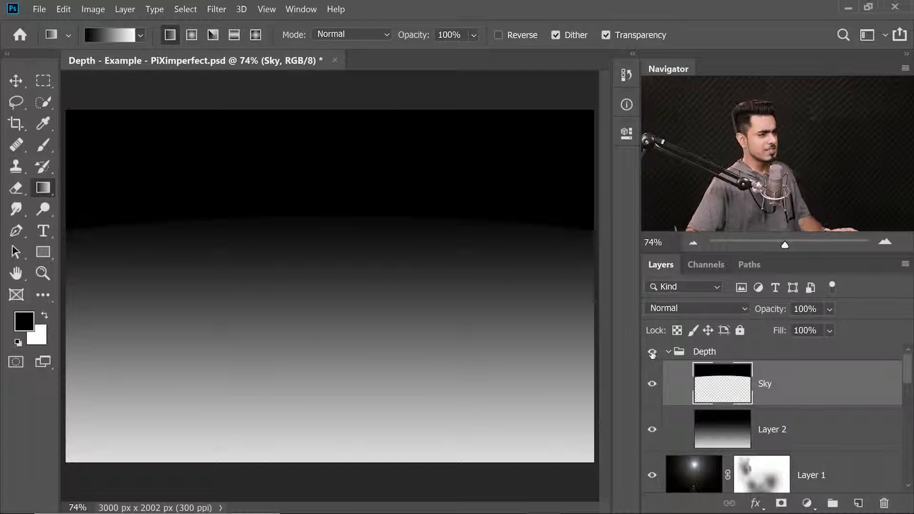
{"action": "left_click", "coordinate": [653, 356]}
{"action": "left_click", "coordinate": [653, 353]}
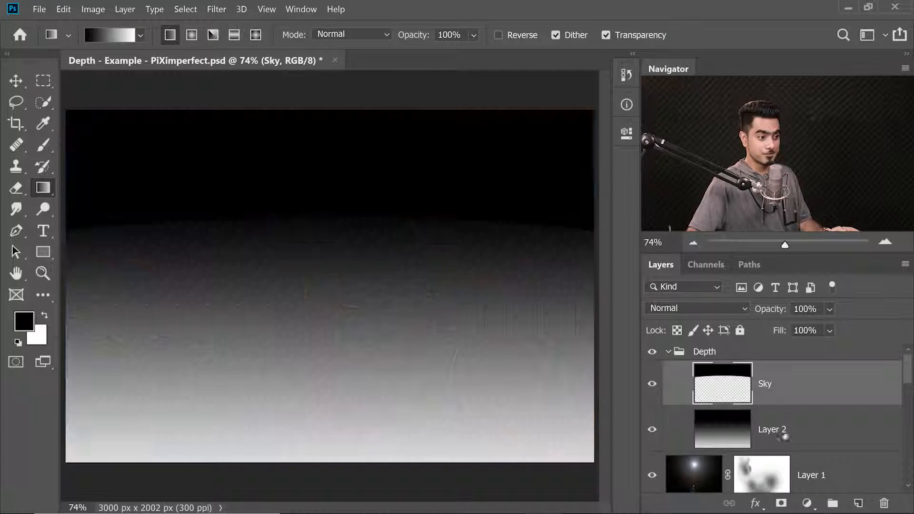
Rename the gradient layer as Earth, then collapse and hide the Depth group.
{"action": "double_click", "coordinate": [781, 432]}
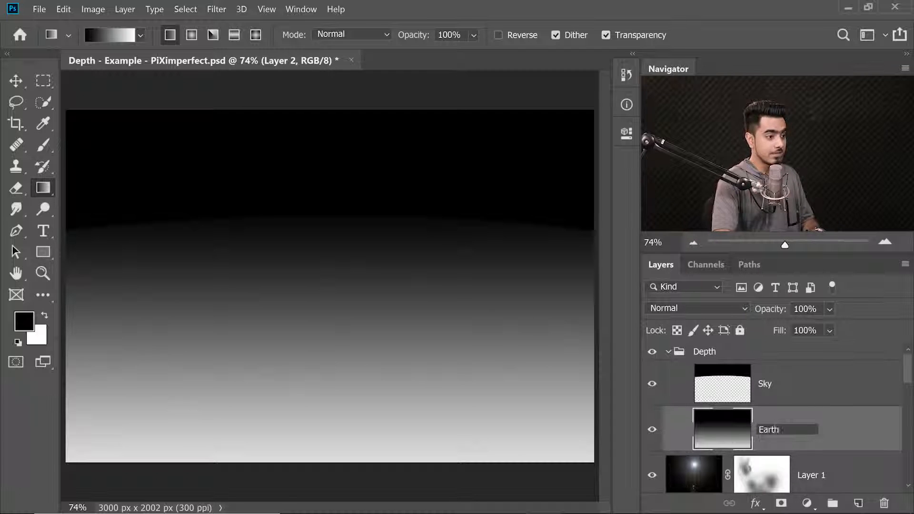
{"action": "type", "text": "Earth"}
{"action": "key", "text": "Return"}
{"action": "left_click", "coordinate": [669, 353]}
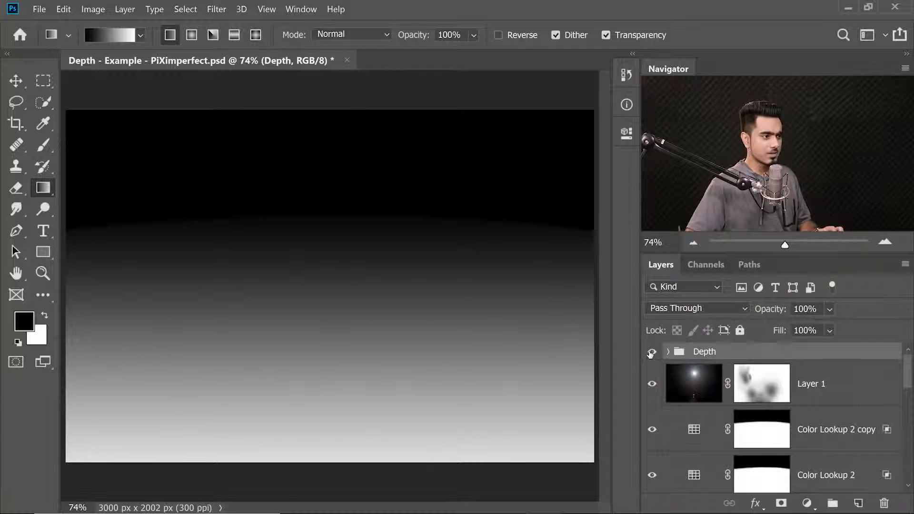
{"action": "left_click", "coordinate": [652, 353]}
Expand the Subject group and load the Subject layer's cyclist outline as a selection.
{"action": "scroll", "coordinate": [902, 377], "scroll_direction": "down", "scroll_amount": 1}
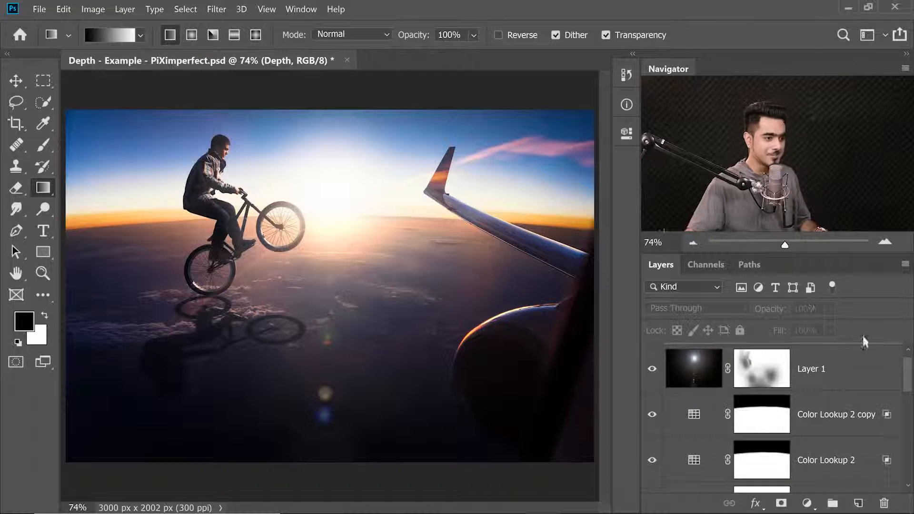
{"action": "left_click_drag", "start_coordinate": [909, 380], "coordinate": [899, 471]}
{"action": "left_click", "coordinate": [651, 395]}
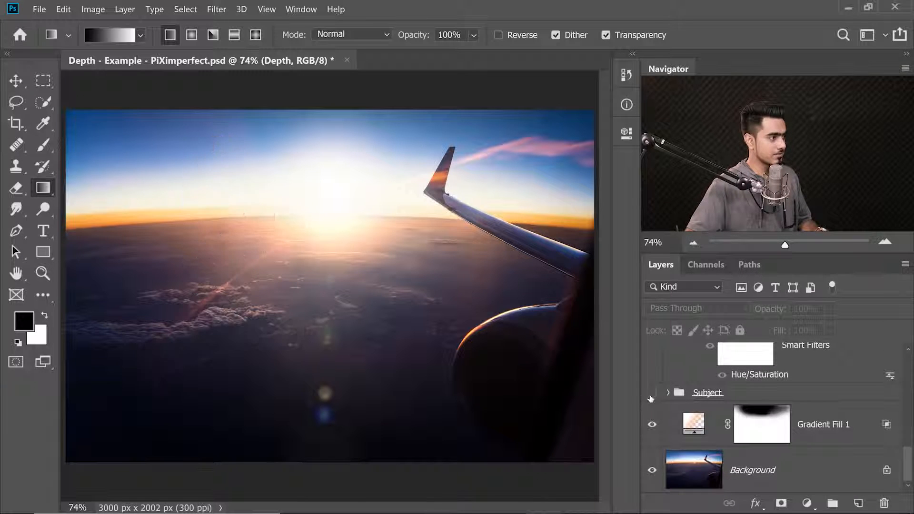
{"action": "left_click", "coordinate": [653, 393]}
{"action": "left_click", "coordinate": [669, 393]}
{"action": "left_click_drag", "start_coordinate": [909, 426], "coordinate": [907, 455]}
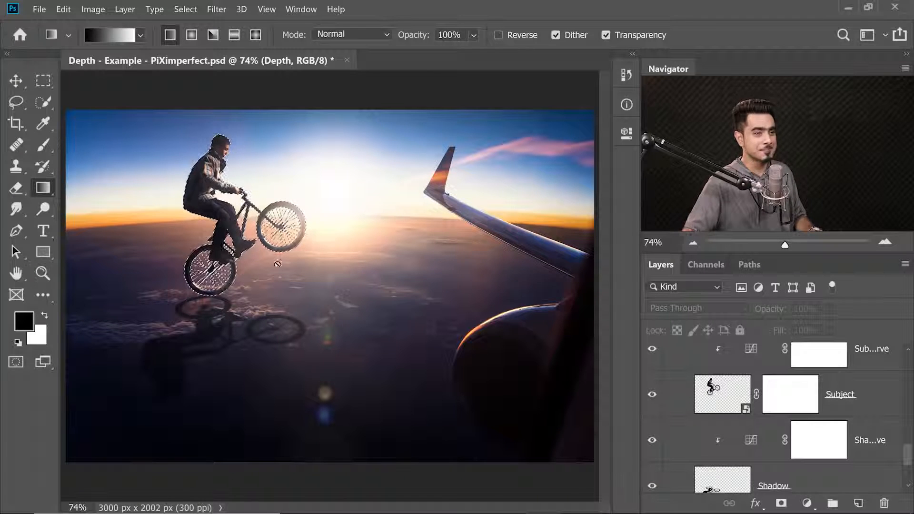
Show the Depth group again and expand it, keeping the cyclist selection active.
{"action": "scroll", "coordinate": [904, 452], "scroll_direction": "up", "scroll_amount": 5}
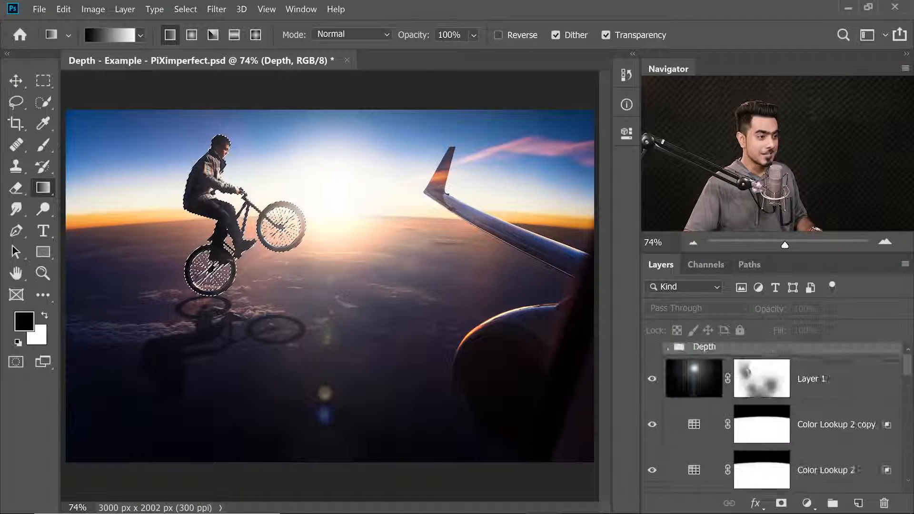
{"action": "left_click", "coordinate": [651, 353]}
{"action": "left_click_drag", "start_coordinate": [219, 239], "coordinate": [245, 245]}
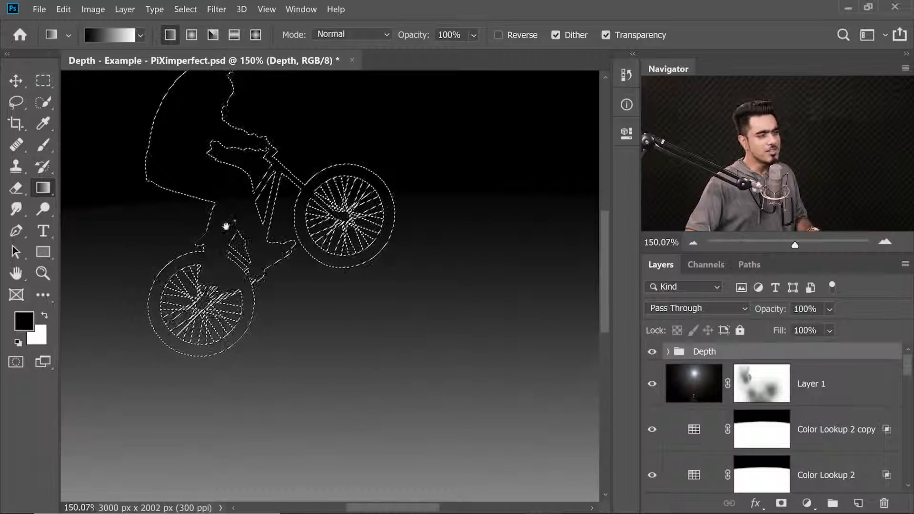
{"action": "left_click_drag", "start_coordinate": [250, 189], "coordinate": [263, 252]}
{"action": "left_click_drag", "start_coordinate": [274, 337], "coordinate": [414, 229]}
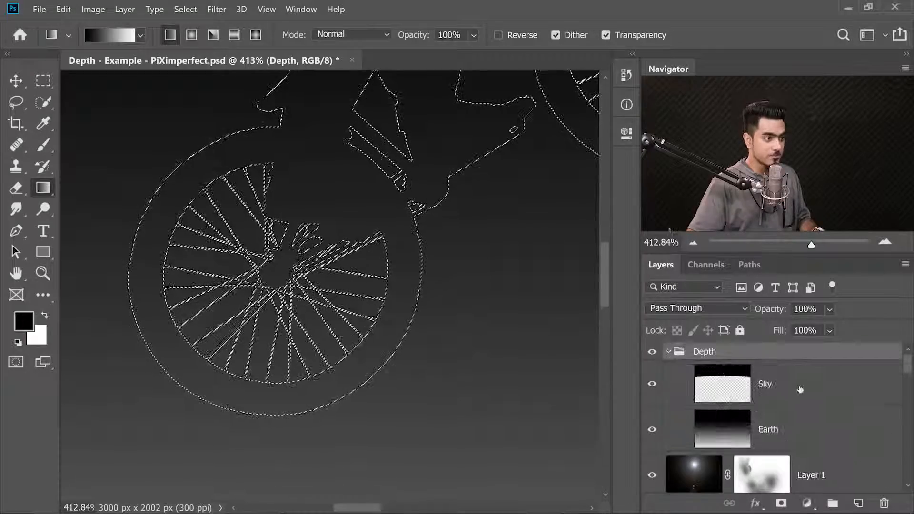
Add a new layer above Sky in the Depth group and name it Cyclist.
{"action": "left_click", "coordinate": [799, 390]}
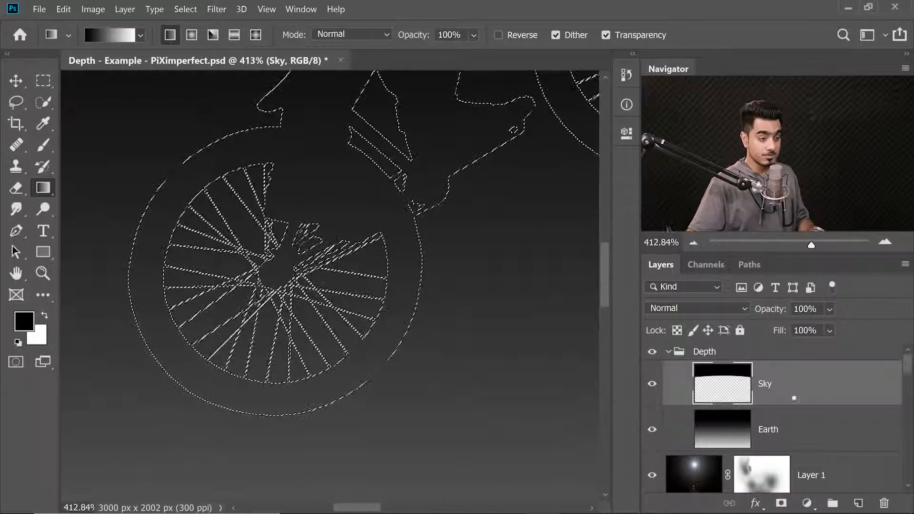
{"action": "left_click", "coordinate": [859, 504]}
{"action": "double_click", "coordinate": [772, 385]}
{"action": "type", "text": "Cyclist"}
{"action": "key", "text": "Return"}
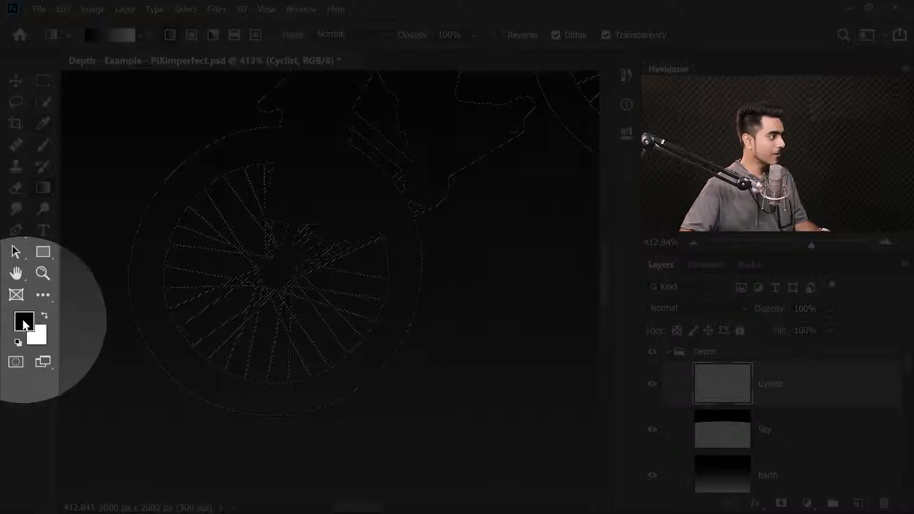
Set the foreground colour to grey #424242, sampled from the depth gradient just below the bicycle's lower wheel.
{"action": "left_click", "coordinate": [24, 323]}
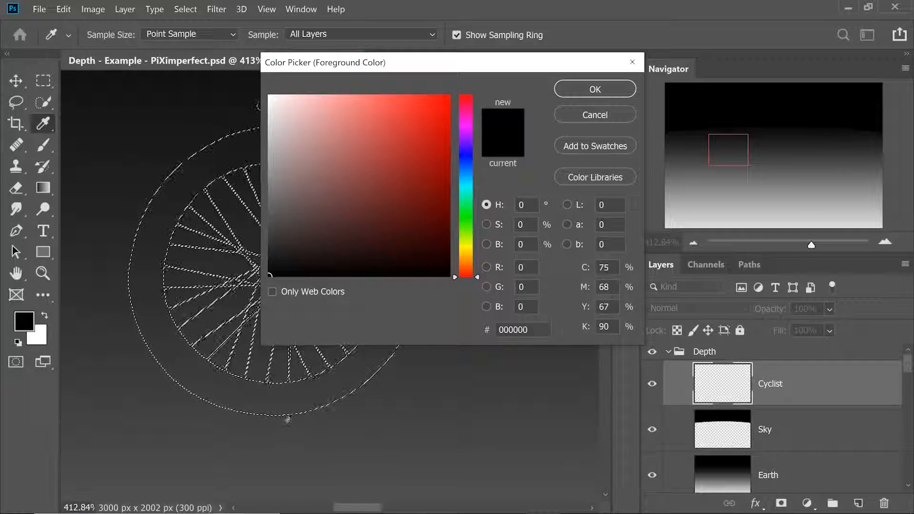
{"action": "left_click", "coordinate": [287, 418]}
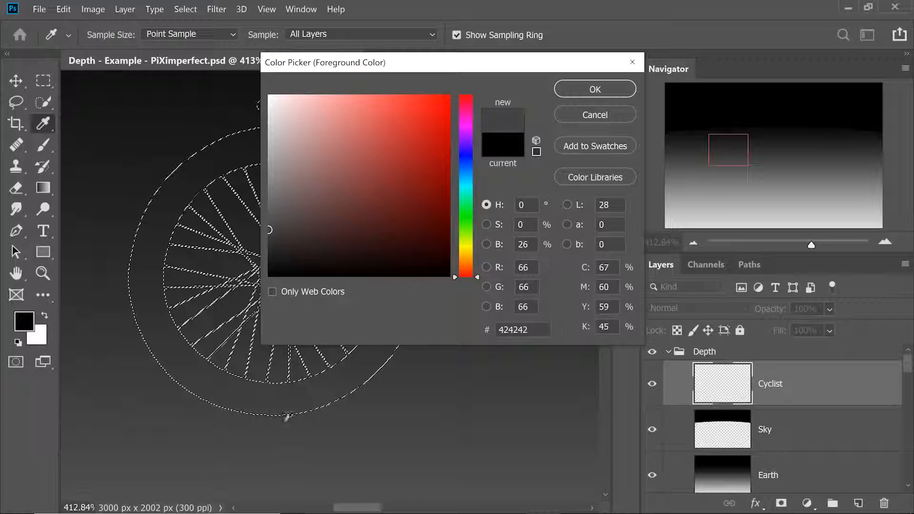
{"action": "left_click", "coordinate": [582, 90]}
{"action": "key", "text": "g"}
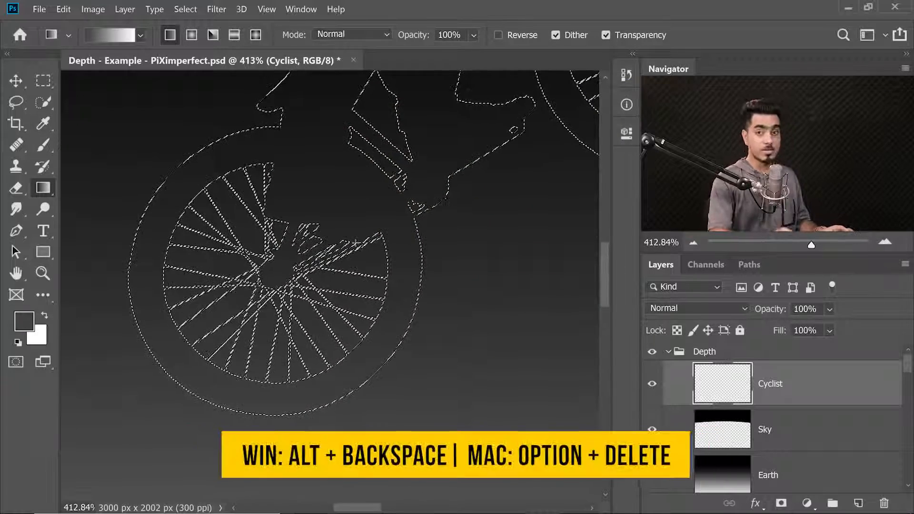
Fill the cyclist selection on the Cyclist layer with the foreground grey and deselect.
{"action": "key", "text": "alt+BackSpace"}
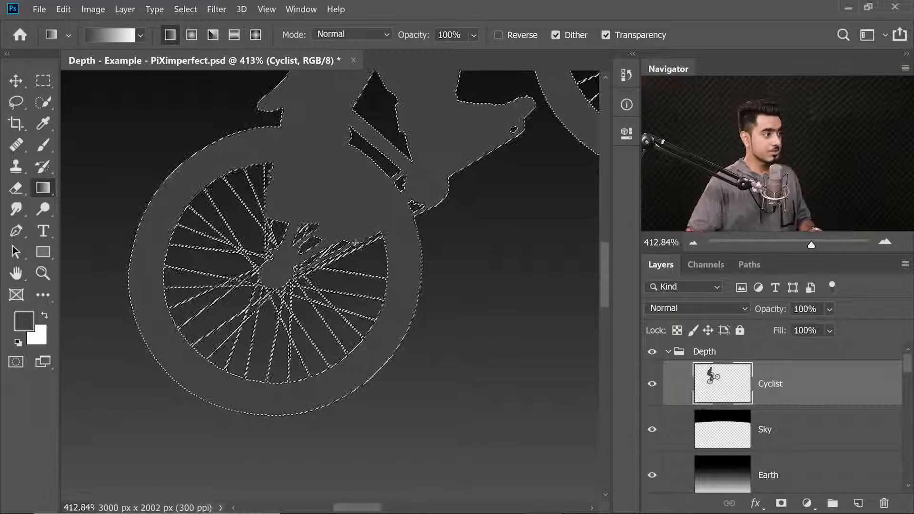
{"action": "key", "text": "ctrl+d"}
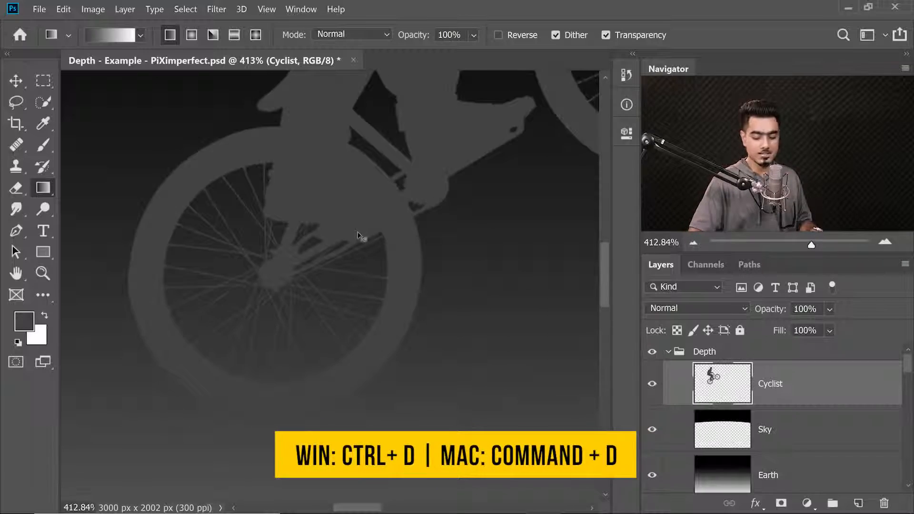
{"action": "key", "text": "ctrl+0"}
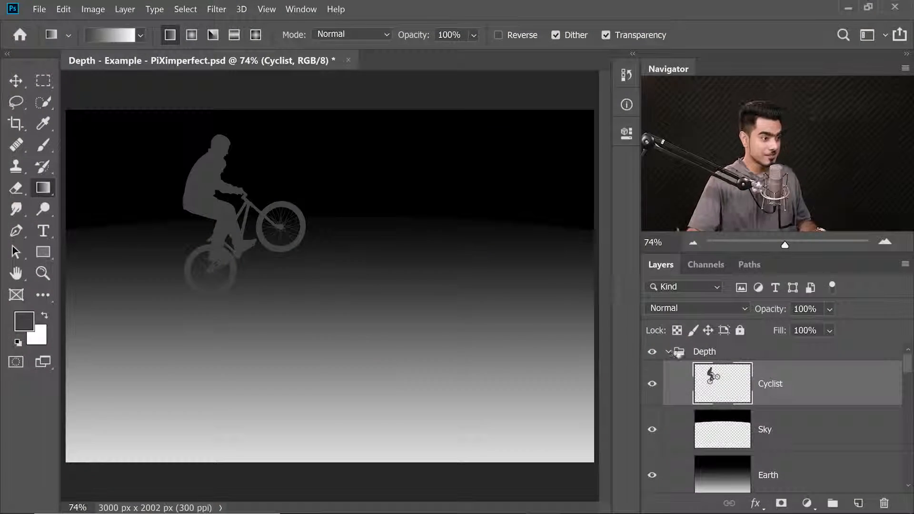
Collapse and hide the Depth group to uncover the aircraft wing and engine in the composite.
{"action": "left_click", "coordinate": [669, 352]}
{"action": "left_click", "coordinate": [653, 352]}
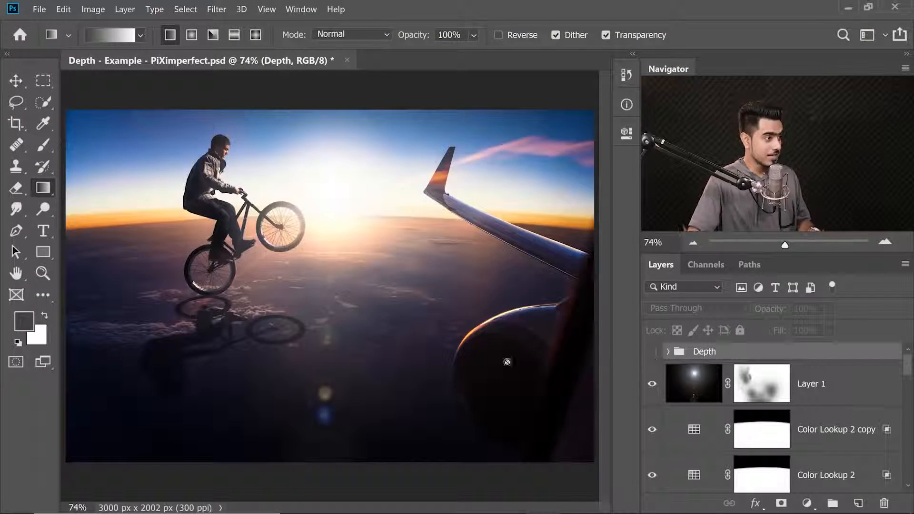
{"action": "left_click", "coordinate": [492, 351], "text": "ctrl"}
{"action": "left_click_drag", "start_coordinate": [492, 352], "coordinate": [328, 308]}
{"action": "left_click_drag", "start_coordinate": [420, 183], "coordinate": [426, 323]}
{"action": "left_click_drag", "start_coordinate": [360, 323], "coordinate": [356, 297]}
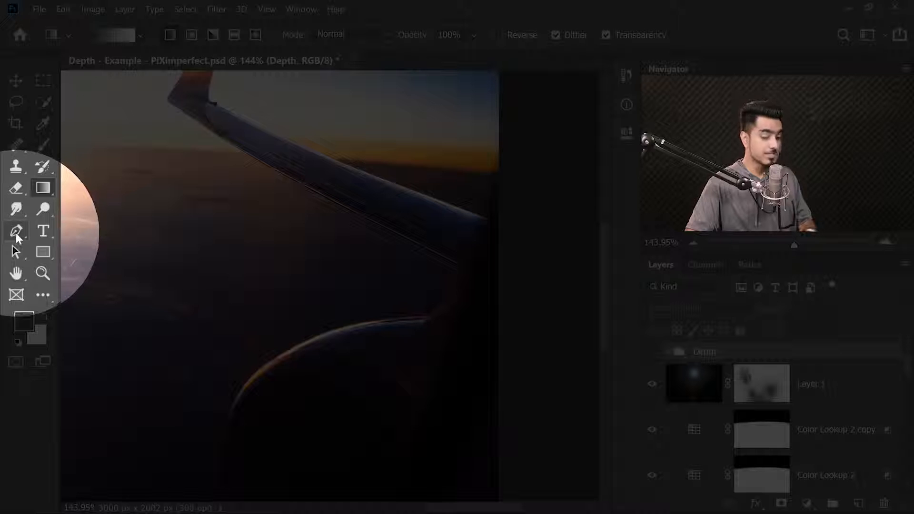
Activate the Pen tool and add a Curves adjustment layer above the Depth group, raising its black point to brighten the dark engine.
{"action": "left_click", "coordinate": [16, 232]}
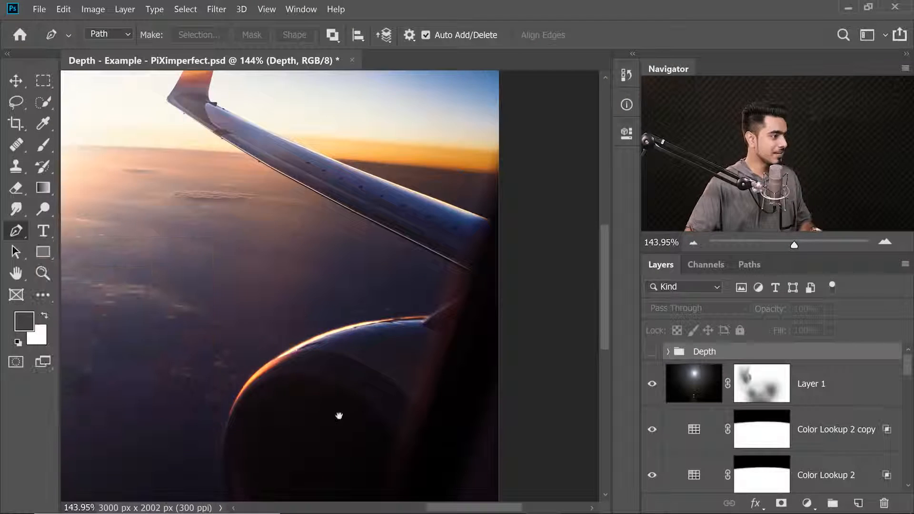
{"action": "left_click_drag", "start_coordinate": [339, 414], "coordinate": [366, 204]}
{"action": "scroll", "coordinate": [367, 317], "scroll_direction": "up", "scroll_amount": 8}
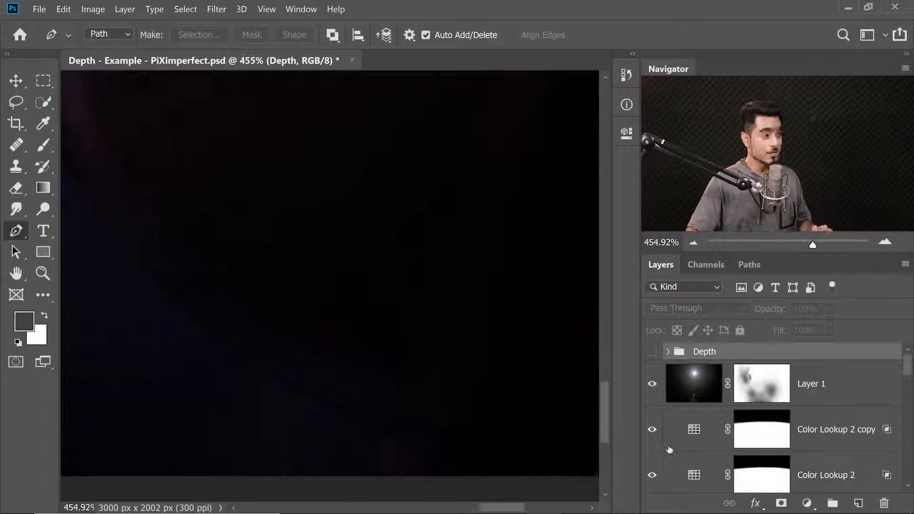
{"action": "left_click", "coordinate": [808, 504]}
{"action": "left_click", "coordinate": [814, 326]}
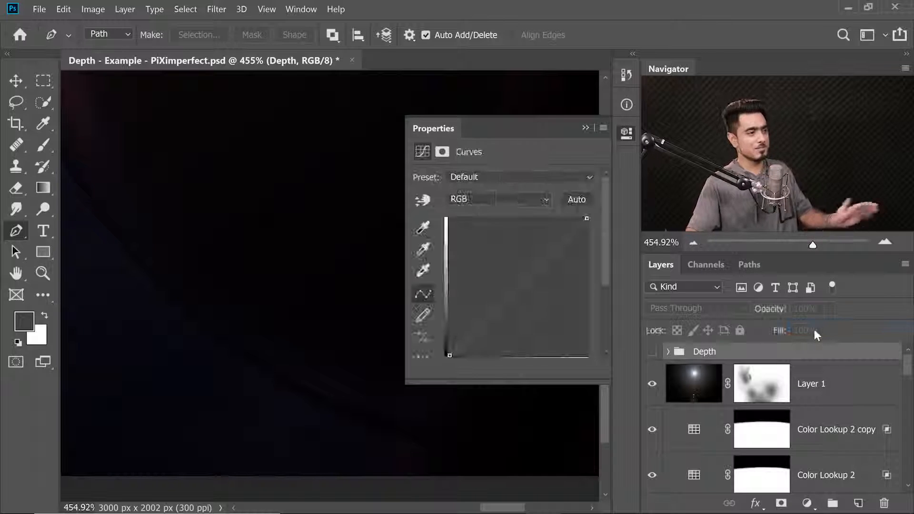
{"action": "left_click_drag", "start_coordinate": [449, 354], "coordinate": [450, 323]}
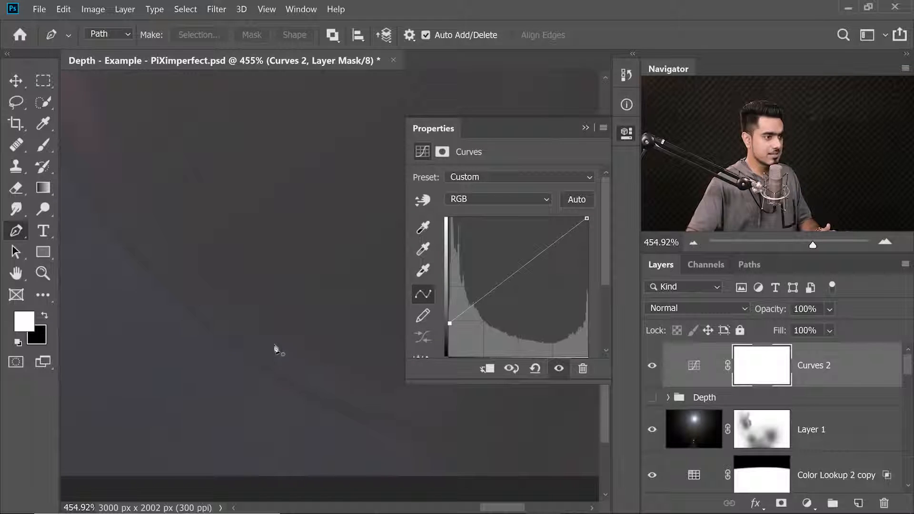
{"action": "left_click", "coordinate": [586, 128]}
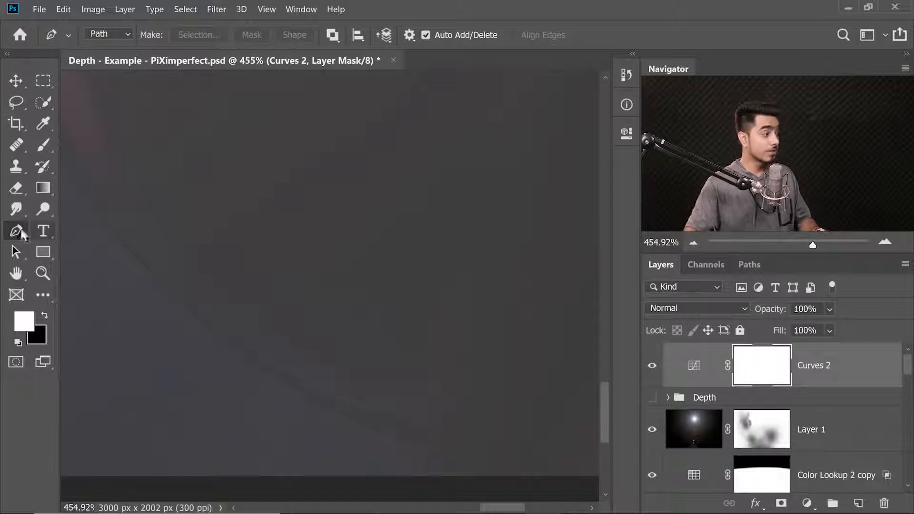
Start a pen path at the image's bottom edge and trace curved segments along the engine's lower outline.
{"action": "left_click_drag", "start_coordinate": [378, 382], "coordinate": [377, 382]}
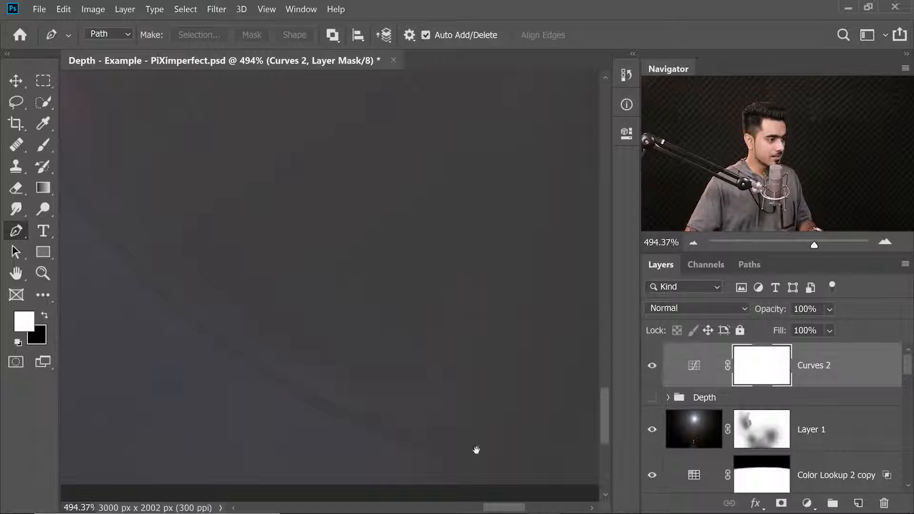
{"action": "left_click_drag", "start_coordinate": [479, 460], "coordinate": [362, 442]}
{"action": "left_click_drag", "start_coordinate": [343, 476], "coordinate": [399, 437]}
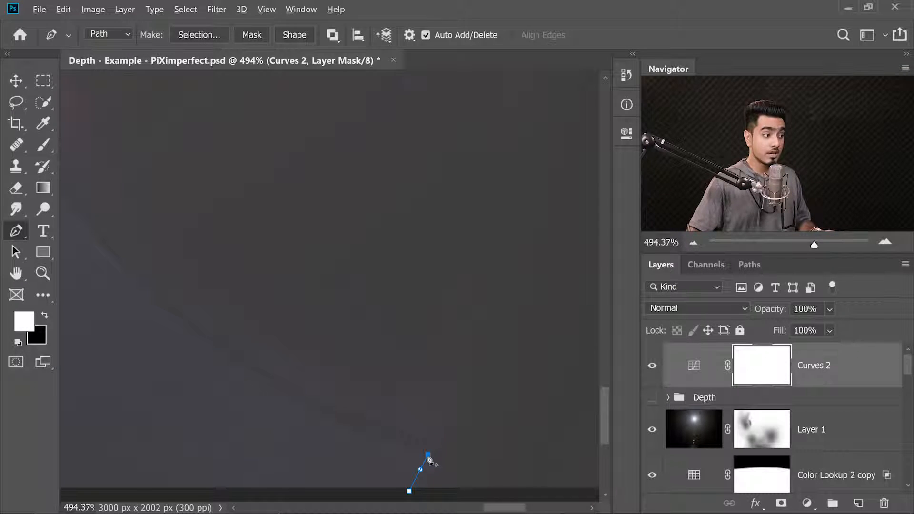
{"action": "left_click_drag", "start_coordinate": [266, 377], "coordinate": [337, 423]}
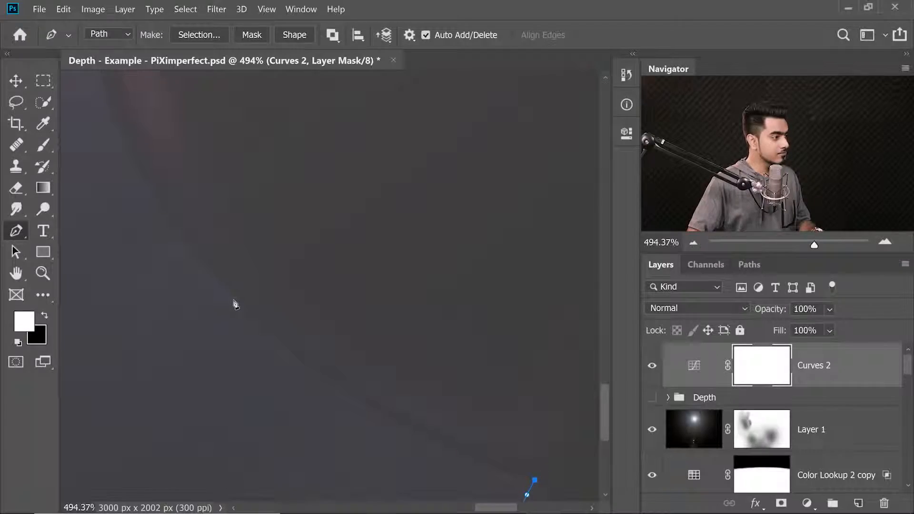
{"action": "left_click_drag", "start_coordinate": [233, 300], "coordinate": [285, 385]}
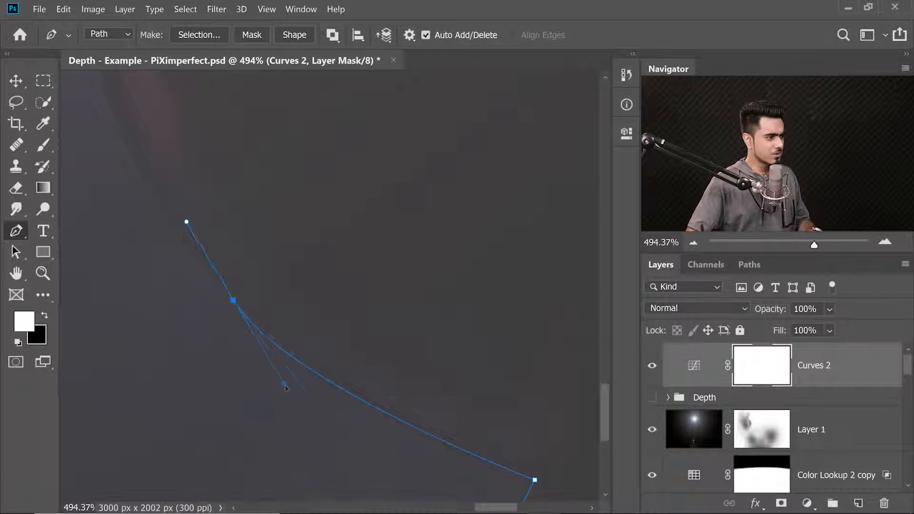
{"action": "left_click_drag", "start_coordinate": [322, 414], "coordinate": [347, 431]}
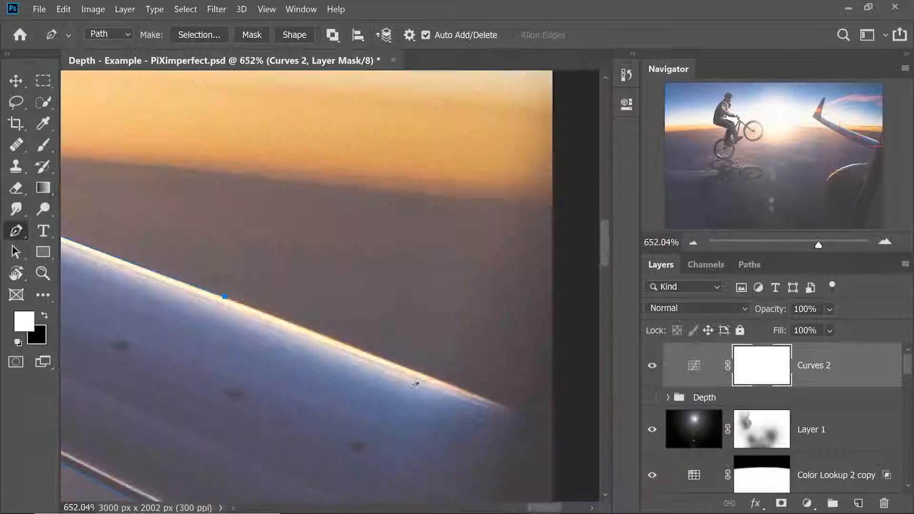
Continue the aircraft path from the wing's upper edge around the outside of the canvas and close it at its starting point.
{"action": "scroll", "coordinate": [416, 384], "scroll_direction": "down", "scroll_amount": 8}
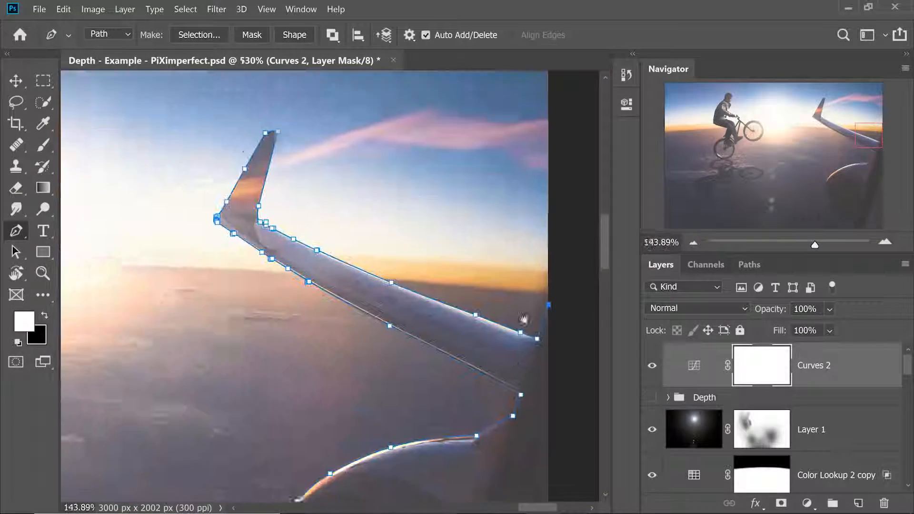
{"action": "left_click_drag", "start_coordinate": [536, 341], "coordinate": [526, 316]}
{"action": "left_click", "coordinate": [550, 298]}
{"action": "left_click", "coordinate": [551, 351]}
{"action": "left_click_drag", "start_coordinate": [551, 418], "coordinate": [567, 244]}
{"action": "left_click", "coordinate": [559, 347]}
{"action": "left_click", "coordinate": [570, 378]}
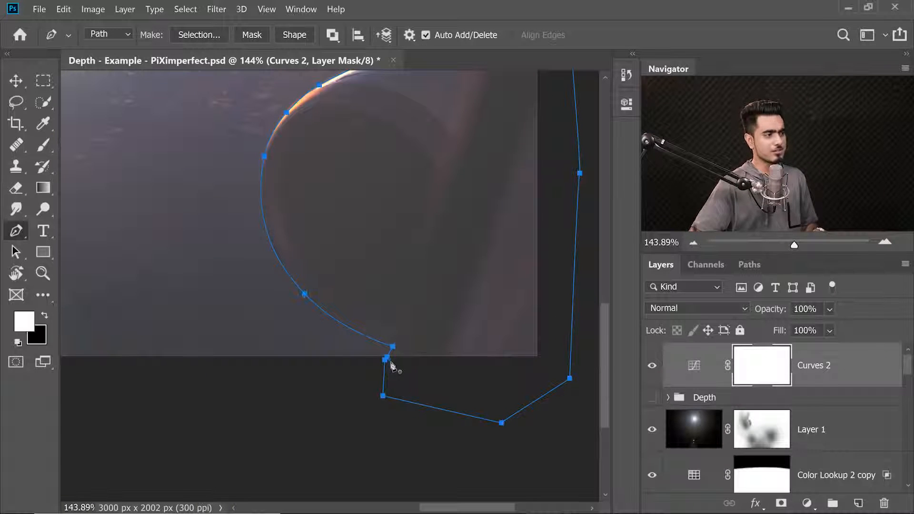
{"action": "scroll", "coordinate": [505, 295], "scroll_direction": "down", "scroll_amount": 3}
{"action": "scroll", "coordinate": [481, 324], "scroll_direction": "up", "scroll_amount": 2}
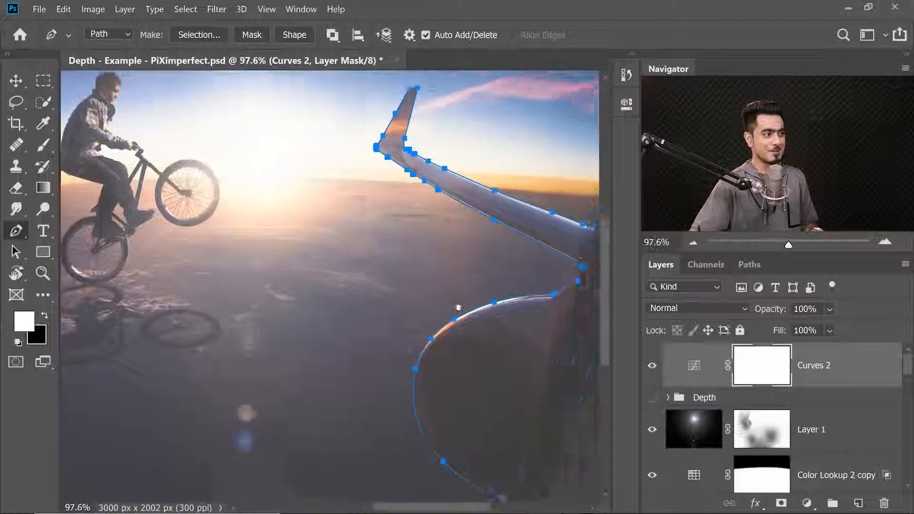
Save the work path under the name Aircrraft.
{"action": "right_click", "coordinate": [471, 318]}
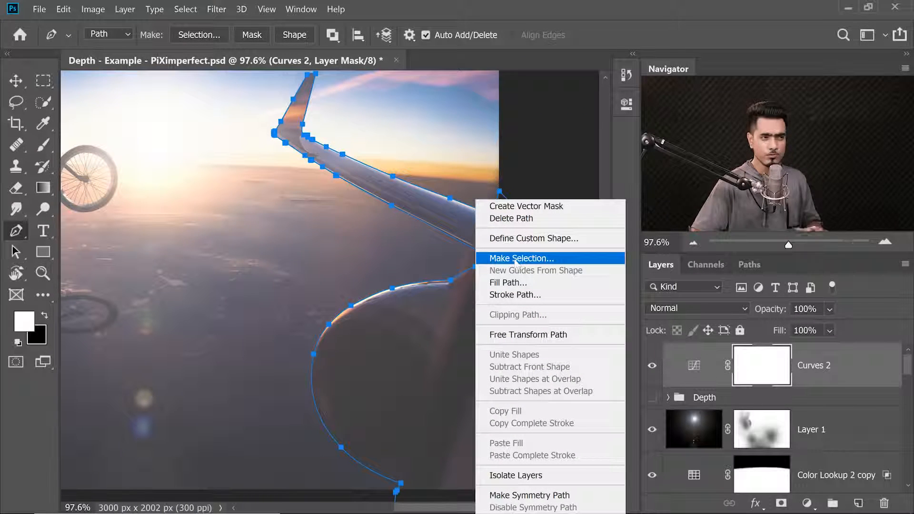
{"action": "left_click", "coordinate": [748, 268]}
{"action": "left_click", "coordinate": [750, 265]}
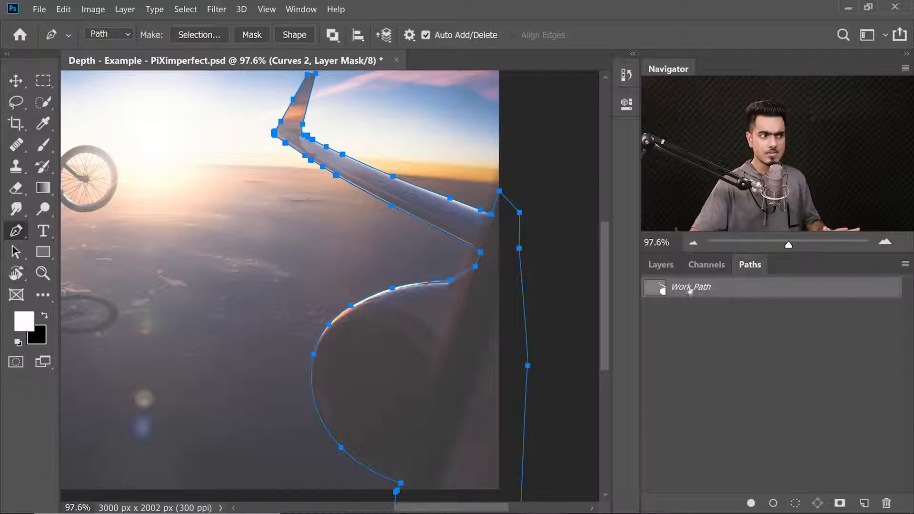
{"action": "double_click", "coordinate": [695, 288]}
{"action": "type", "text": "W"}
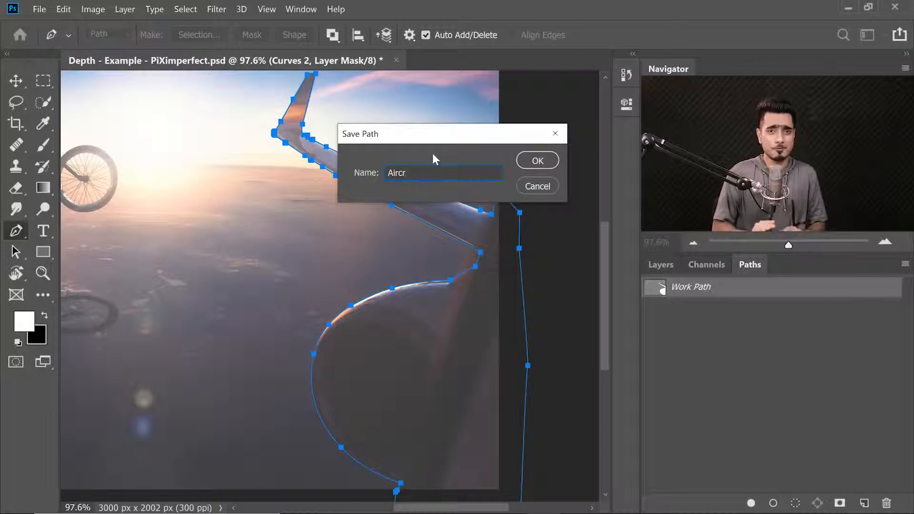
{"action": "type", "text": "raft"}
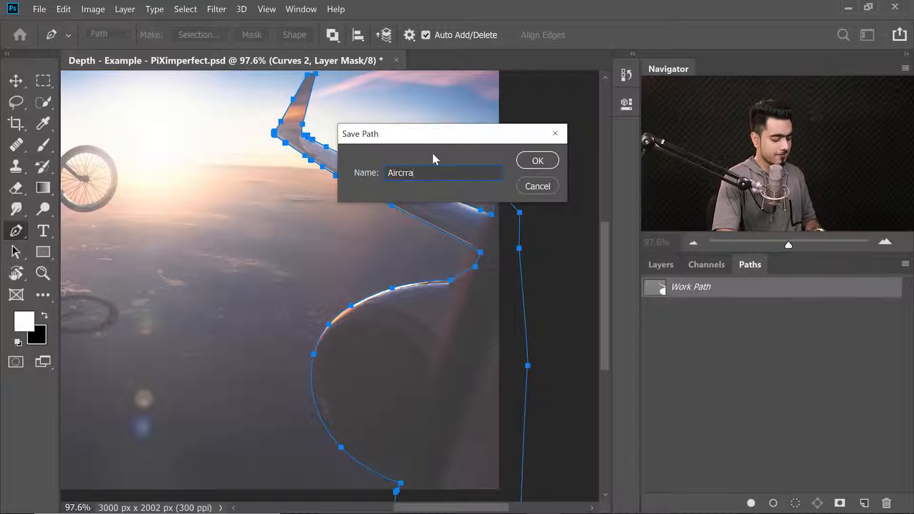
{"action": "key", "text": "Return"}
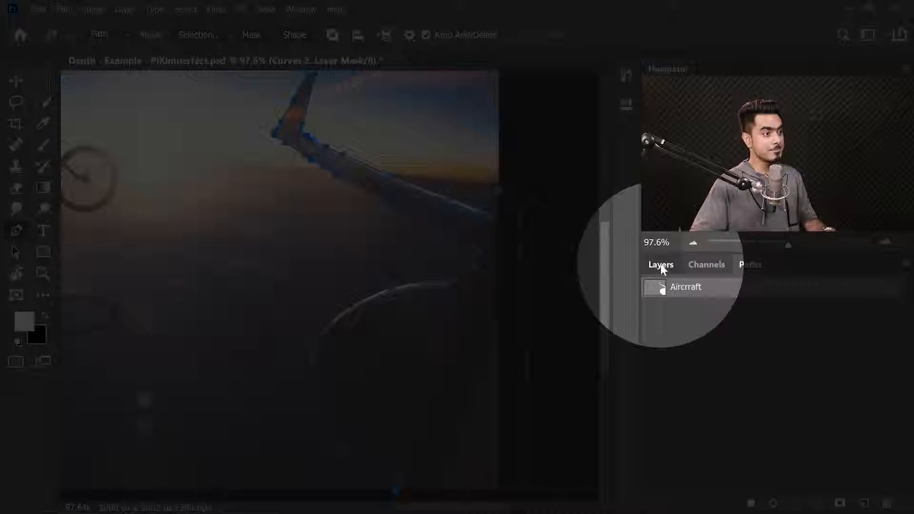
Convert the aircraft path into a new anti-aliased selection with a feather radius of 0 pixels.
{"action": "left_click", "coordinate": [661, 264]}
{"action": "right_click", "coordinate": [498, 284]}
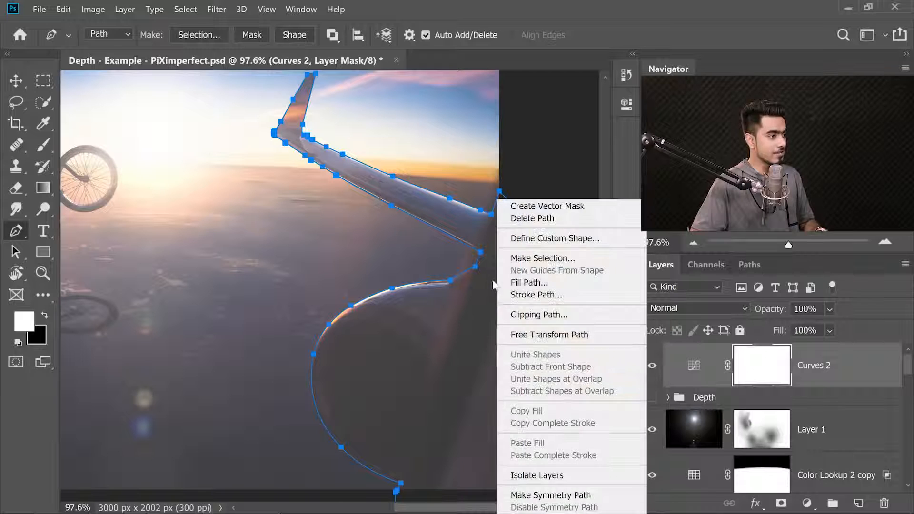
{"action": "left_click", "coordinate": [524, 258]}
{"action": "left_click", "coordinate": [558, 142]}
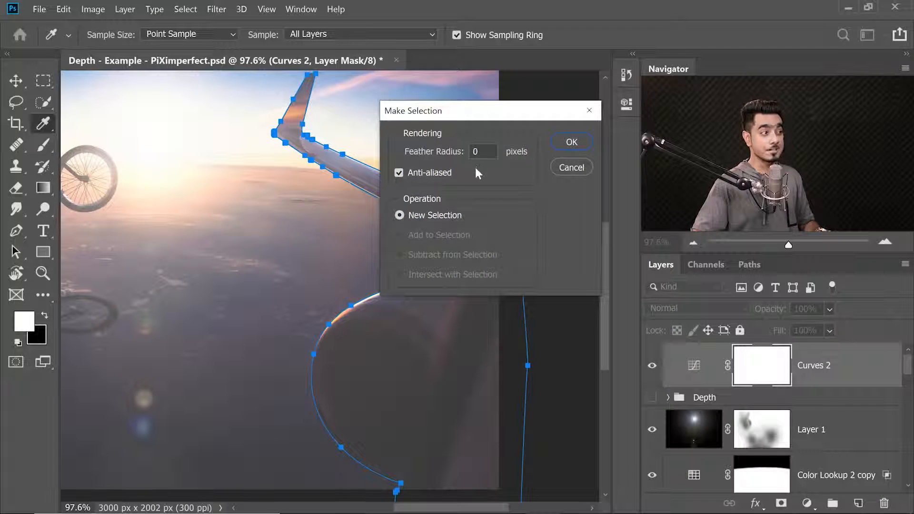
{"action": "left_click", "coordinate": [570, 143]}
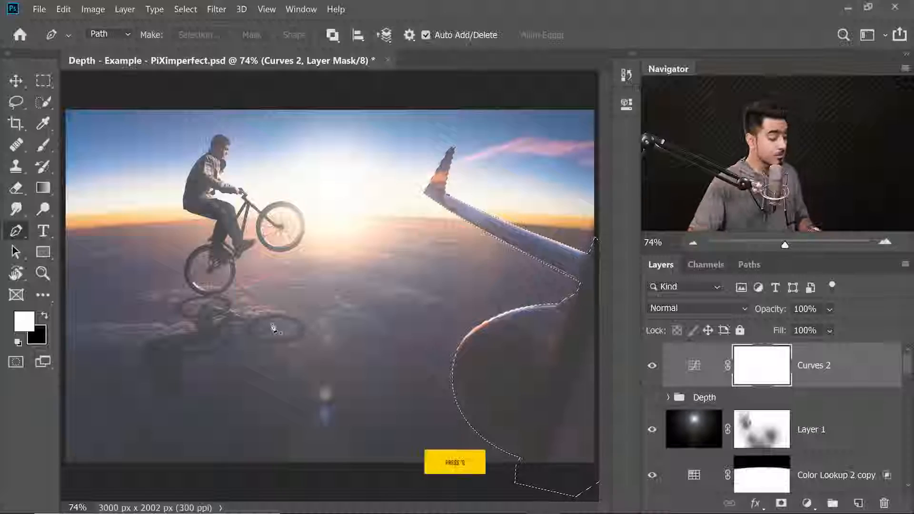
Preview the aircraft selection in Quick Mask mode and accept the mask options with red masked areas at 50% opacity.
{"action": "key", "text": "q"}
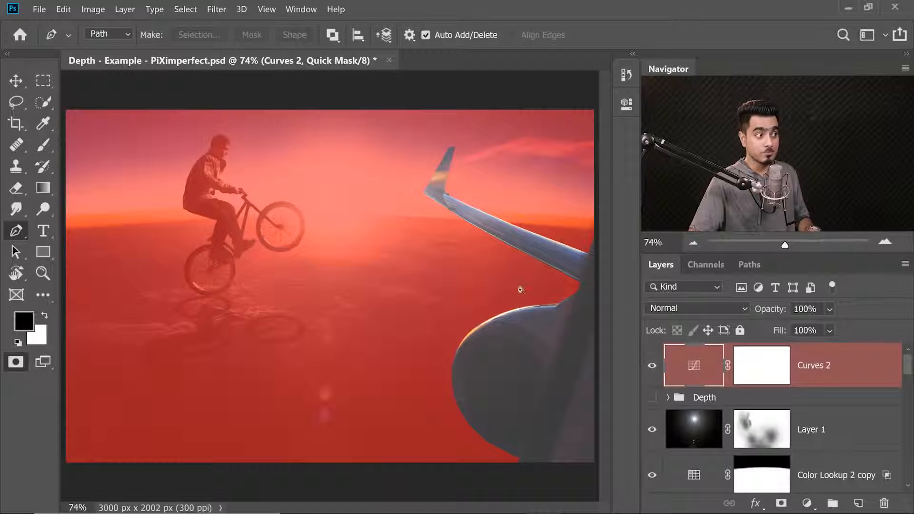
{"action": "left_click_drag", "start_coordinate": [520, 288], "coordinate": [532, 289]}
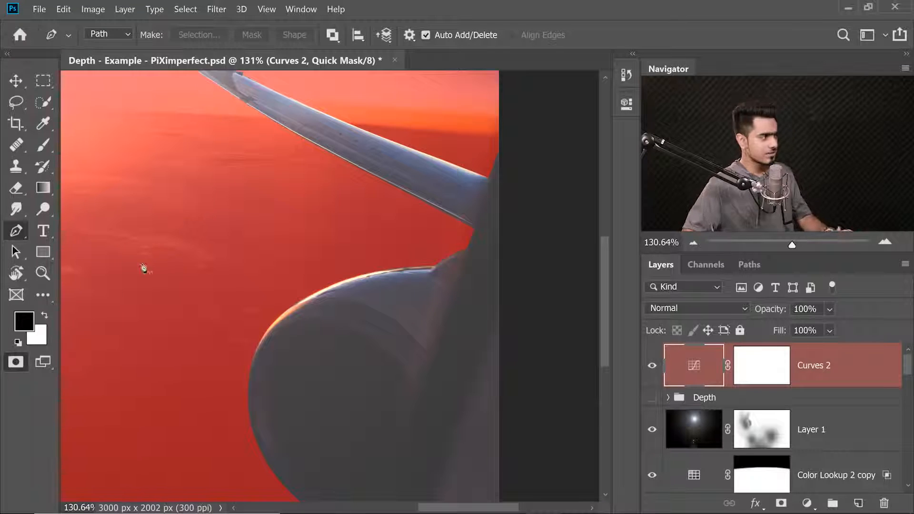
{"action": "double_click", "coordinate": [16, 363]}
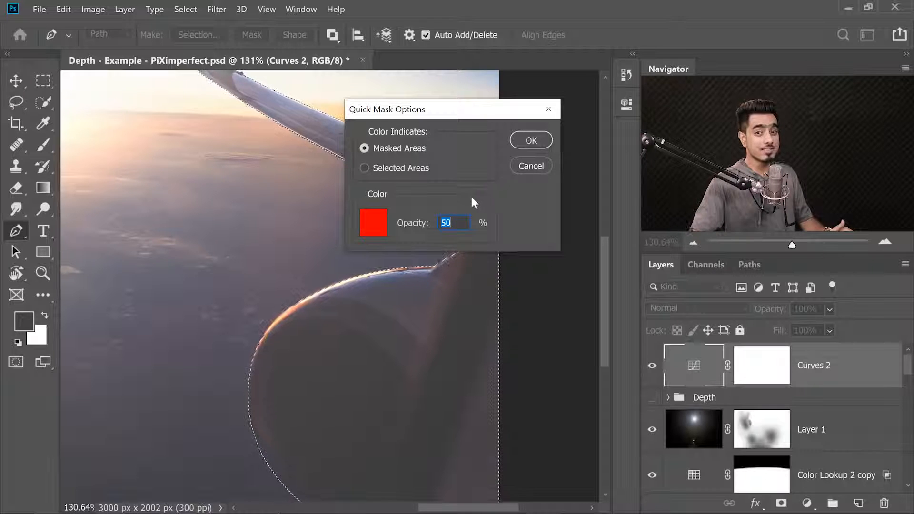
{"action": "left_click", "coordinate": [530, 140]}
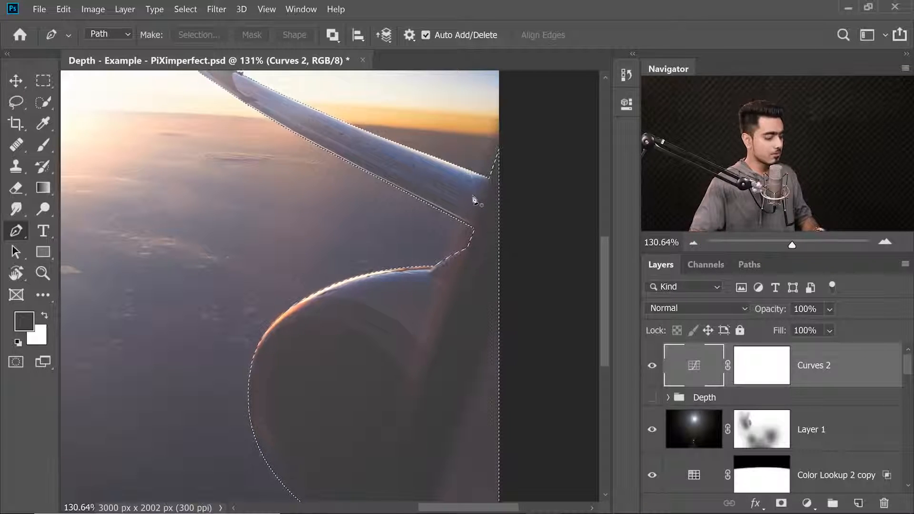
Turn Quick Mask mode back on and inspect the mask edge around the engine.
{"action": "key", "text": "q"}
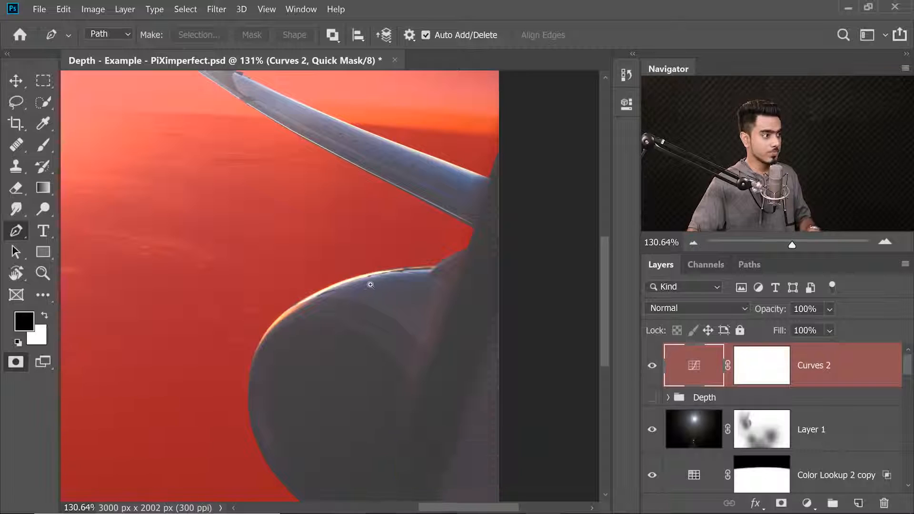
{"action": "scroll", "coordinate": [370, 283], "scroll_direction": "up", "scroll_amount": 3}
{"action": "left_click_drag", "start_coordinate": [390, 312], "coordinate": [376, 219]}
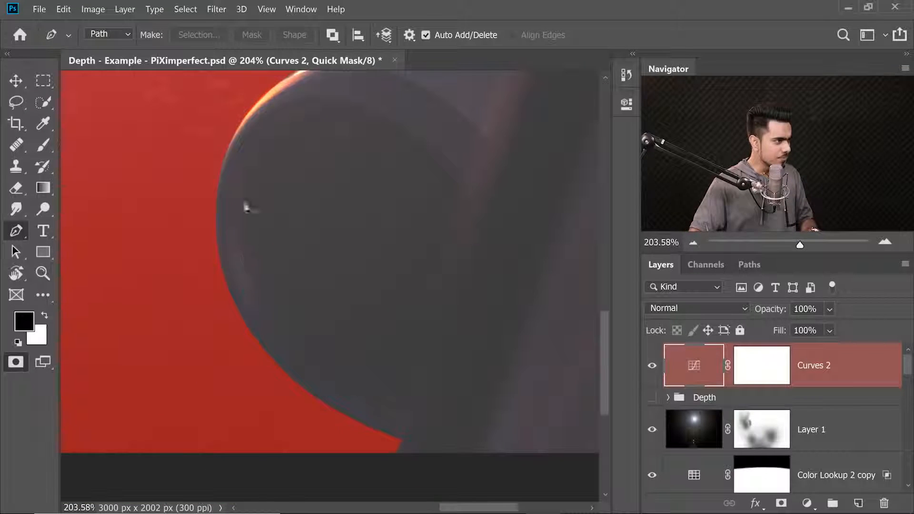
Turn off Quick Mask mode and examine the hard selection edge around the aircraft engine up close.
{"action": "key", "text": "q"}
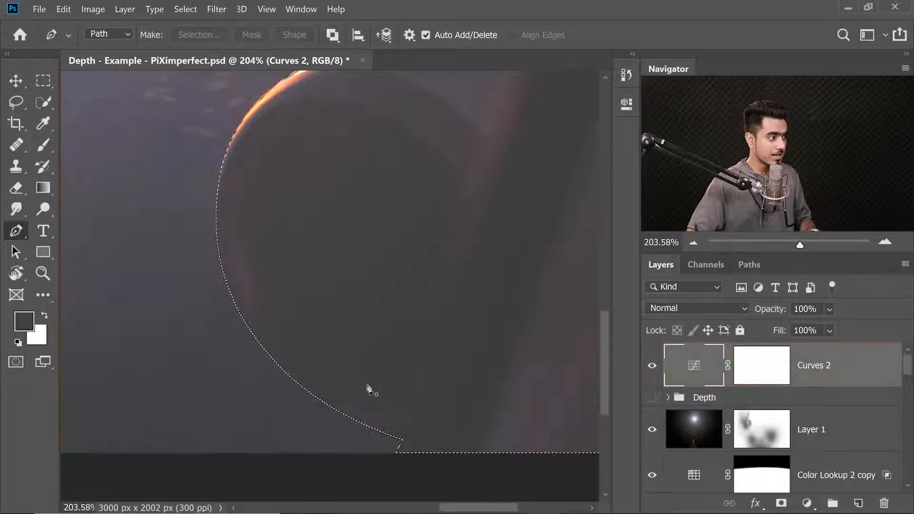
{"action": "scroll", "coordinate": [316, 382], "scroll_direction": "up", "scroll_amount": 5}
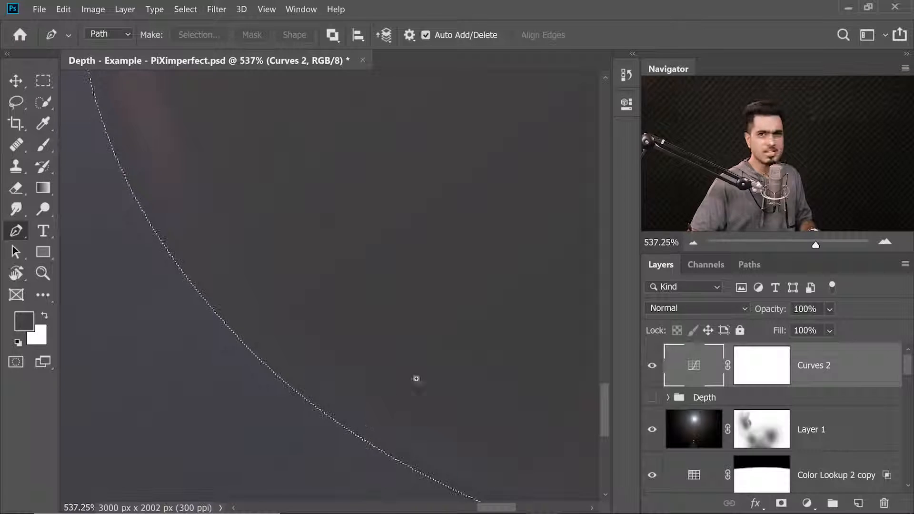
{"action": "scroll", "coordinate": [419, 364], "scroll_direction": "down", "scroll_amount": 6}
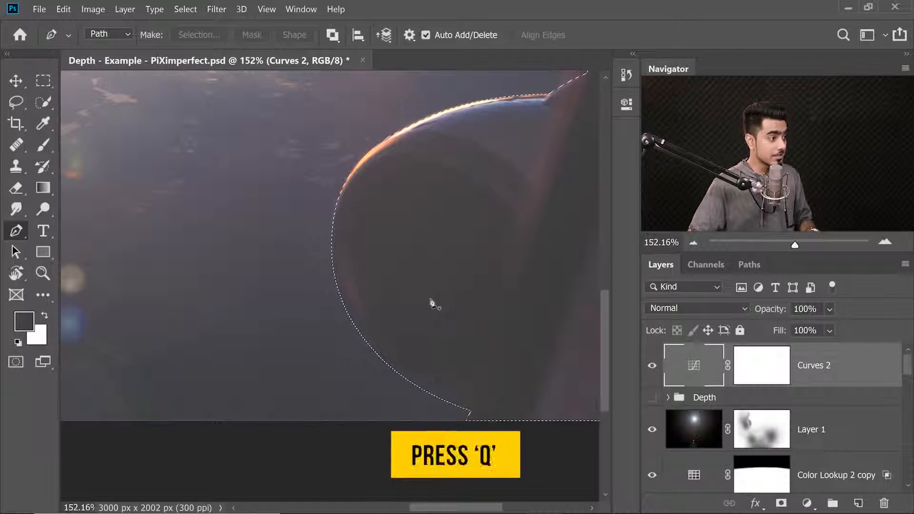
Return to Quick Mask mode and soften the mask edge around the engine with the Blur Tool at 50% strength.
{"action": "key", "text": "q"}
{"action": "left_click_drag", "start_coordinate": [493, 267], "coordinate": [428, 289]}
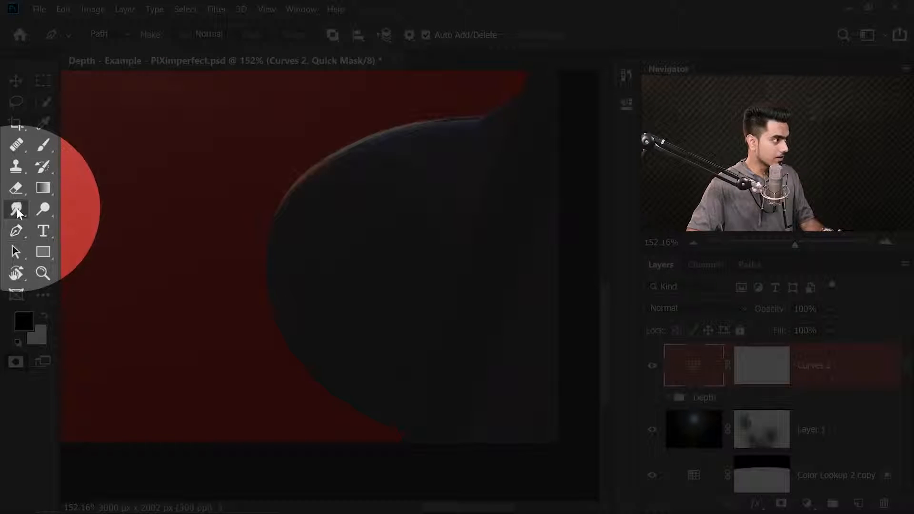
{"action": "right_click", "coordinate": [17, 212]}
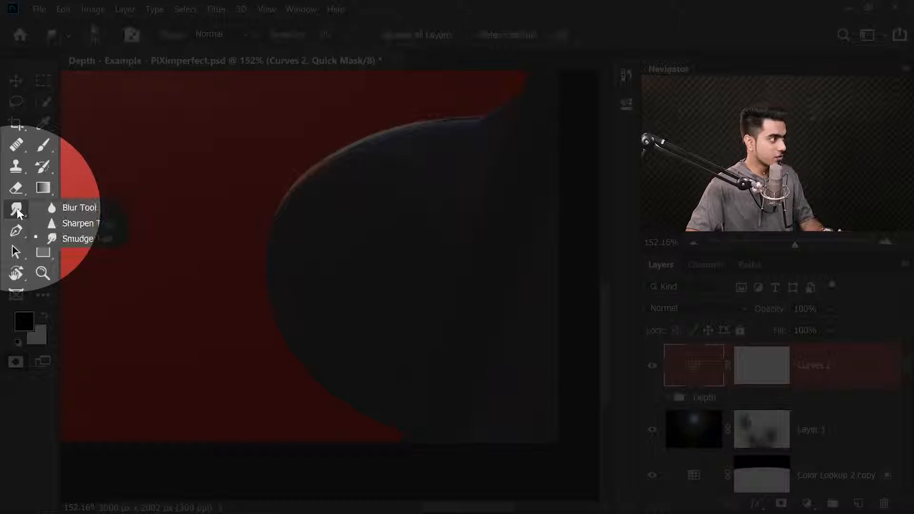
{"action": "left_click", "coordinate": [71, 206]}
{"action": "left_click_drag", "start_coordinate": [296, 257], "coordinate": [224, 245]}
{"action": "left_click_drag", "start_coordinate": [307, 256], "coordinate": [253, 250]}
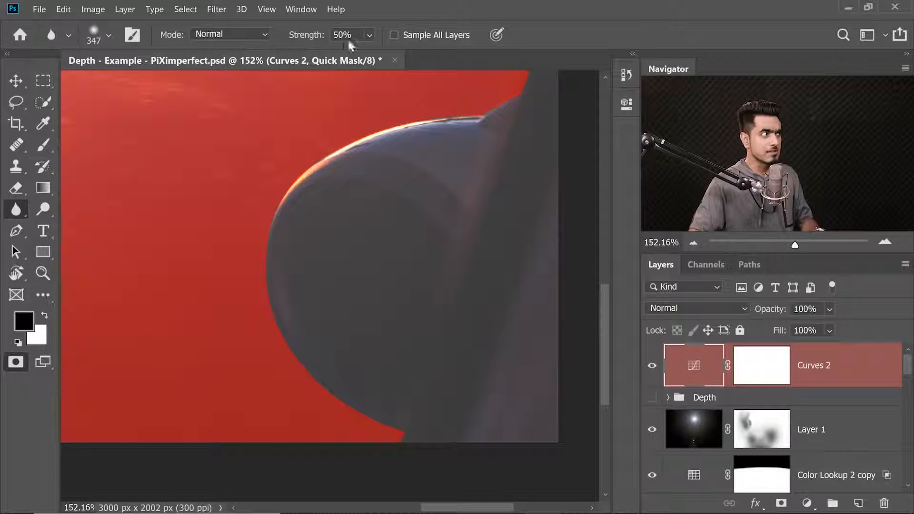
{"action": "left_click_drag", "start_coordinate": [360, 235], "coordinate": [327, 261]}
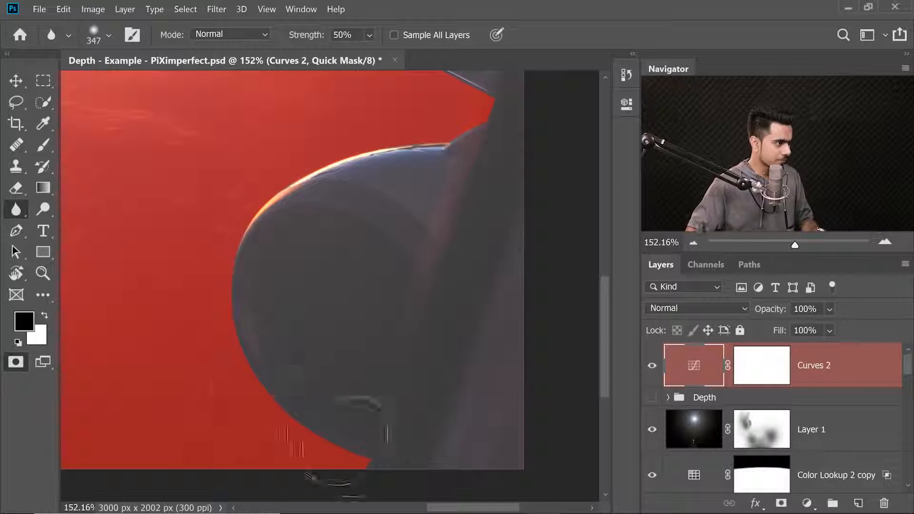
{"action": "scroll", "coordinate": [334, 390], "scroll_direction": "up", "scroll_amount": 4}
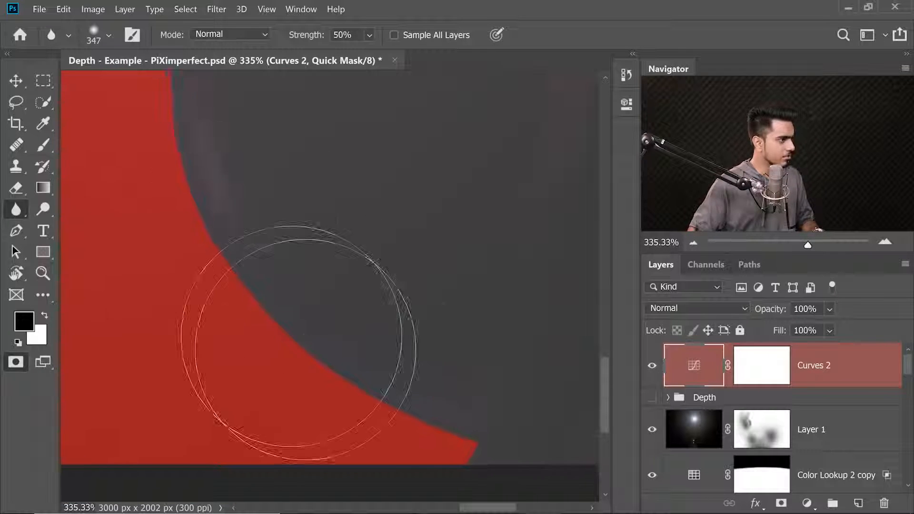
{"action": "scroll", "coordinate": [235, 289], "scroll_direction": "up", "scroll_amount": 5}
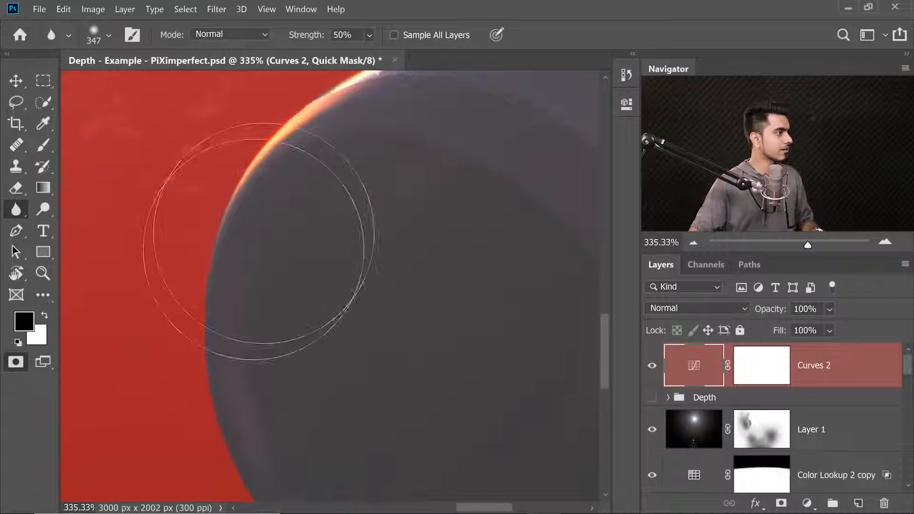
Blur the mask edge along the wing, the winglet and the junction with the fuselage at 50% strength.
{"action": "left_click_drag", "start_coordinate": [374, 98], "coordinate": [208, 261]}
{"action": "left_click_drag", "start_coordinate": [464, 139], "coordinate": [213, 317]}
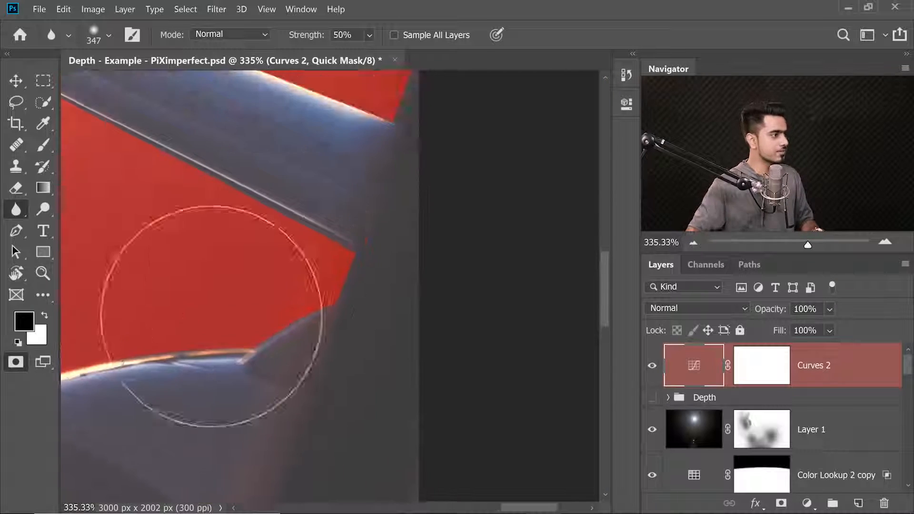
{"action": "left_click_drag", "start_coordinate": [234, 195], "coordinate": [487, 342]}
{"action": "left_click_drag", "start_coordinate": [319, 247], "coordinate": [524, 418]}
{"action": "left_click_drag", "start_coordinate": [249, 103], "coordinate": [263, 248]}
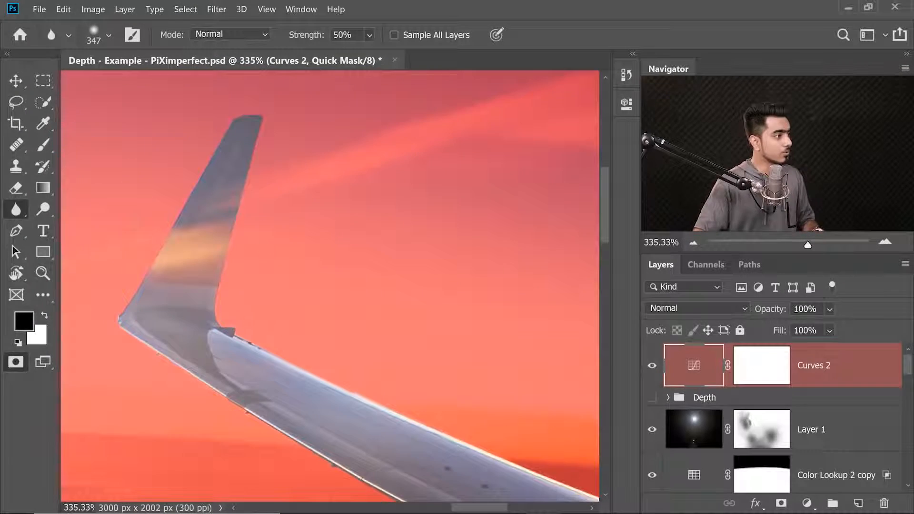
{"action": "left_click_drag", "start_coordinate": [442, 366], "coordinate": [127, 105]}
{"action": "left_click_drag", "start_coordinate": [431, 343], "coordinate": [336, 249]}
{"action": "left_click_drag", "start_coordinate": [403, 390], "coordinate": [445, 309]}
{"action": "left_click", "coordinate": [442, 314]}
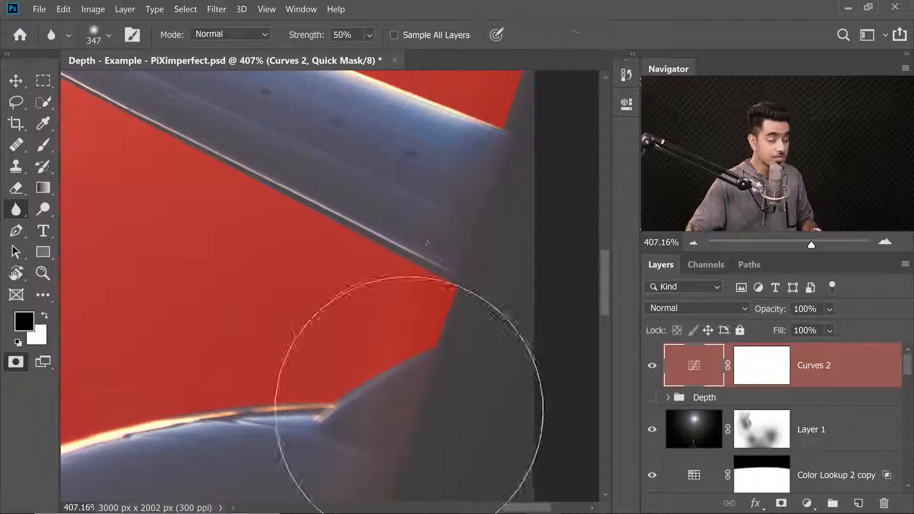
Paint the out-of-focus fuselage edges beside the wing root into the mask with a soft white brush of about 217 px at 100% opacity.
{"action": "scroll", "coordinate": [436, 291], "scroll_direction": "down", "scroll_amount": 5}
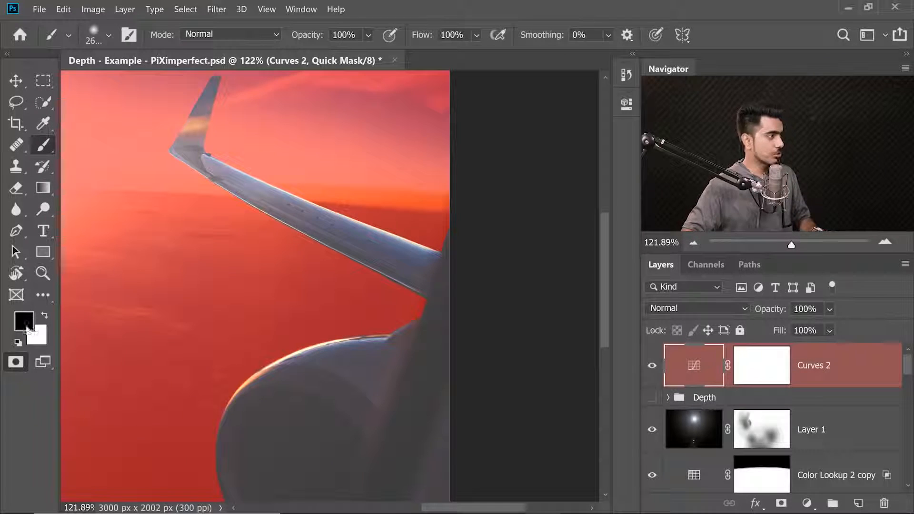
{"action": "key", "text": "x"}
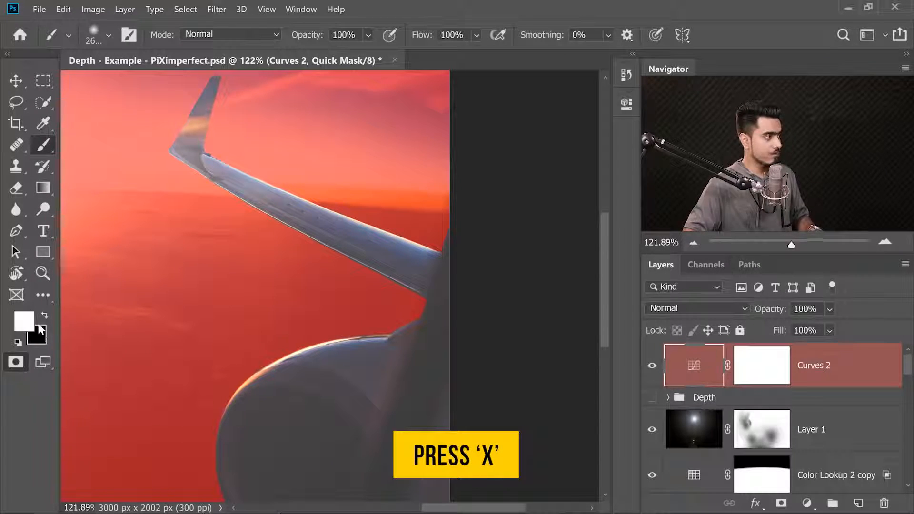
{"action": "mouse_move", "coordinate": [327, 330]}
{"action": "left_mouse_down"}
{"action": "mouse_move", "coordinate": [190, 287]}
{"action": "mouse_move", "coordinate": [72, 283]}
{"action": "left_mouse_up"}
{"action": "left_click_drag", "start_coordinate": [406, 323], "coordinate": [141, 279]}
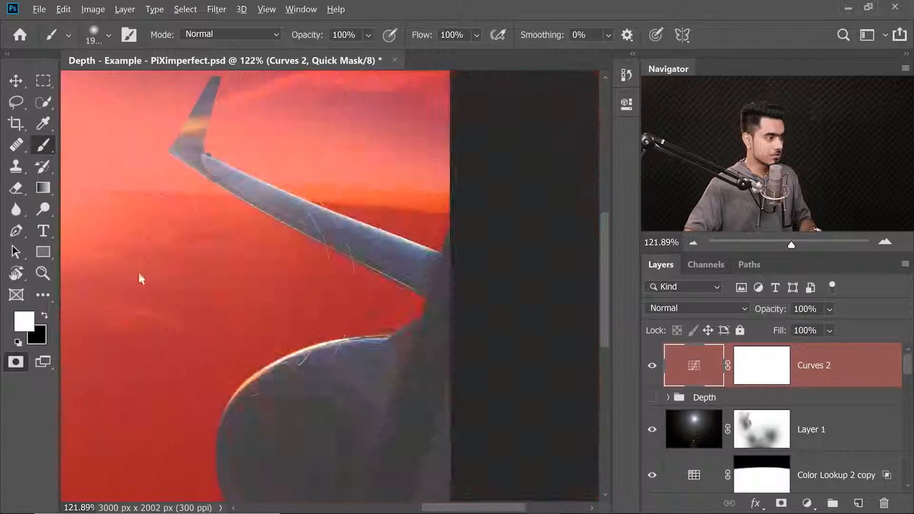
{"action": "left_click_drag", "start_coordinate": [372, 316], "coordinate": [176, 286]}
{"action": "left_click_drag", "start_coordinate": [347, 306], "coordinate": [129, 281]}
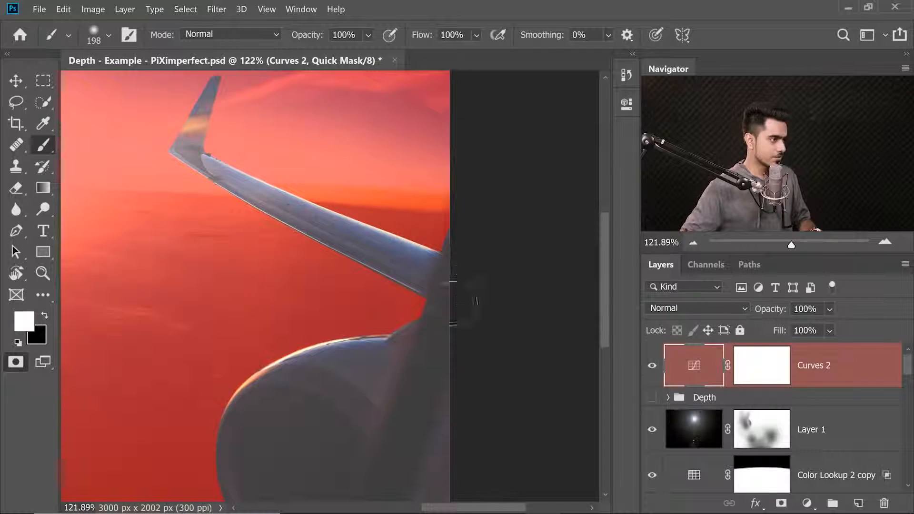
{"action": "left_click_drag", "start_coordinate": [417, 350], "coordinate": [443, 315]}
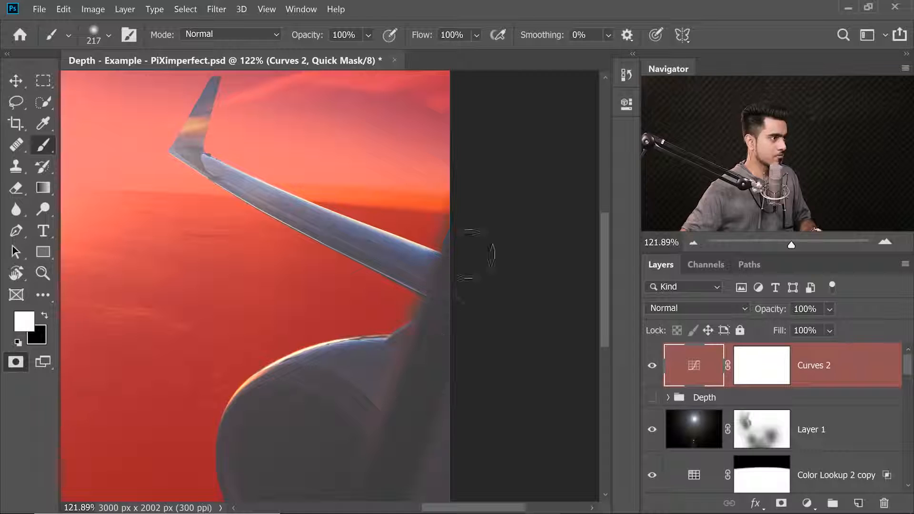
Convert the refined Quick Mask back into a selection and delete the Curves 2 adjustment layer.
{"action": "scroll", "coordinate": [499, 195], "scroll_direction": "down", "scroll_amount": 3}
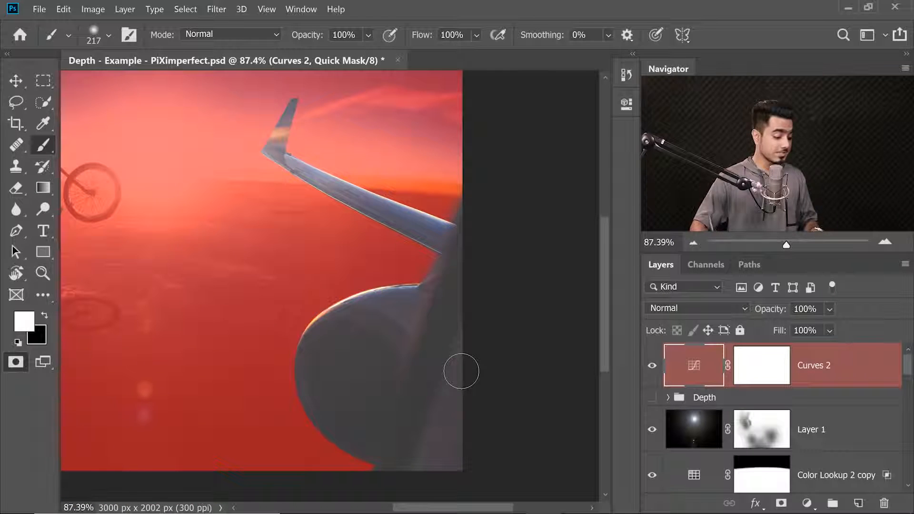
{"action": "key", "text": "q"}
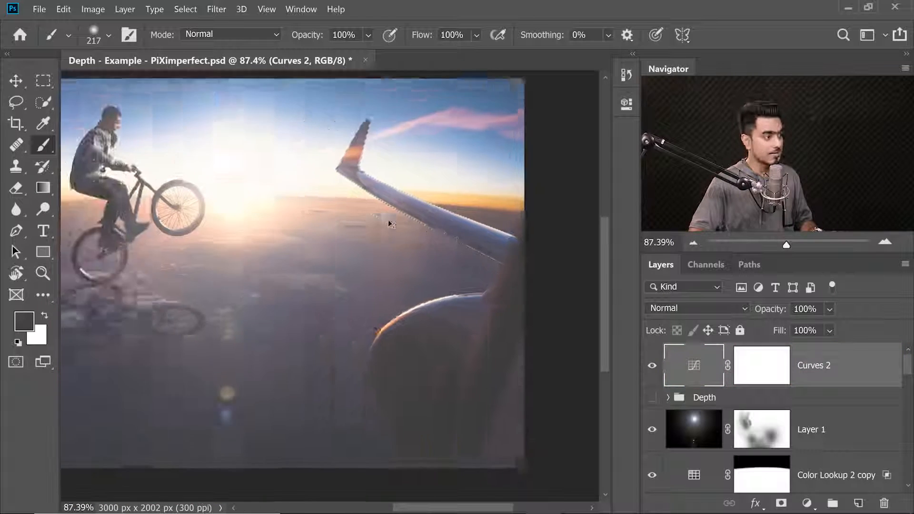
{"action": "key", "text": "ctrl+0"}
{"action": "left_click_drag", "start_coordinate": [862, 367], "coordinate": [886, 504]}
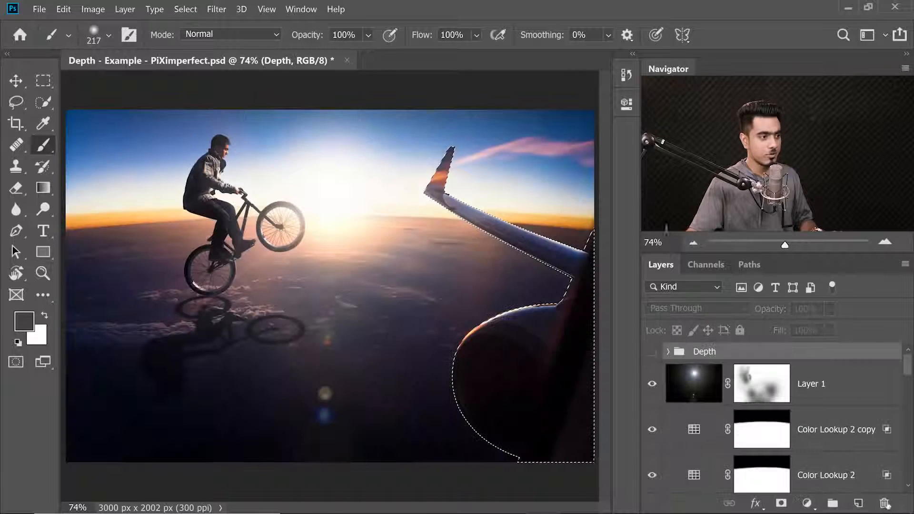
Show the Depth group's contents, add a new layer above Cyclist and fill the aircraft selection with white.
{"action": "left_click", "coordinate": [653, 352]}
{"action": "left_click", "coordinate": [668, 351]}
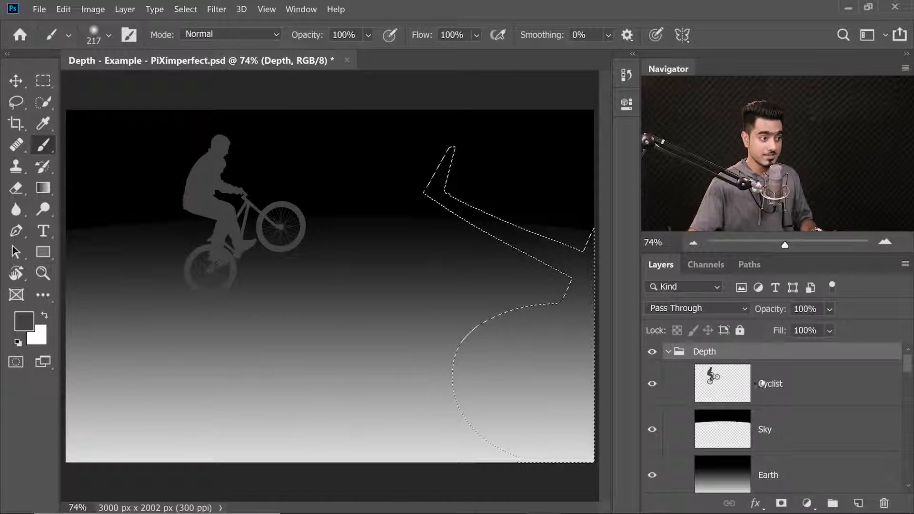
{"action": "left_click", "coordinate": [785, 387]}
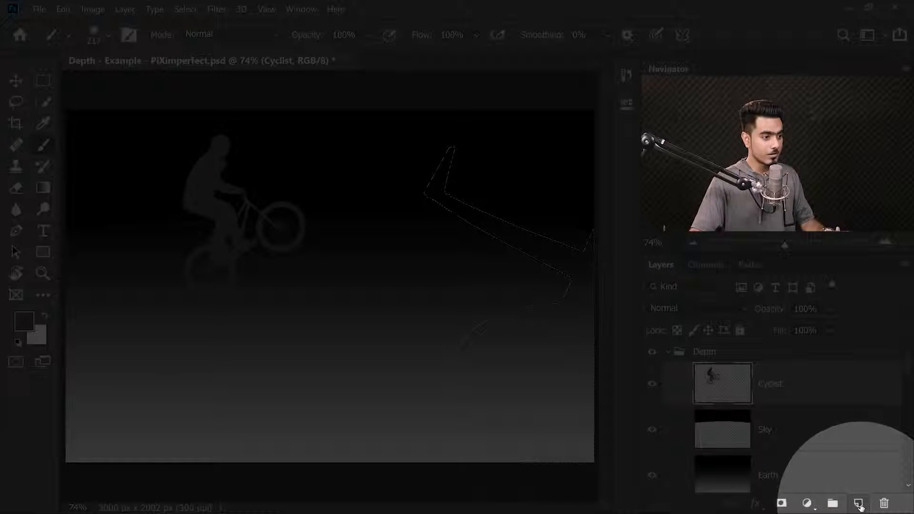
{"action": "left_click", "coordinate": [859, 504]}
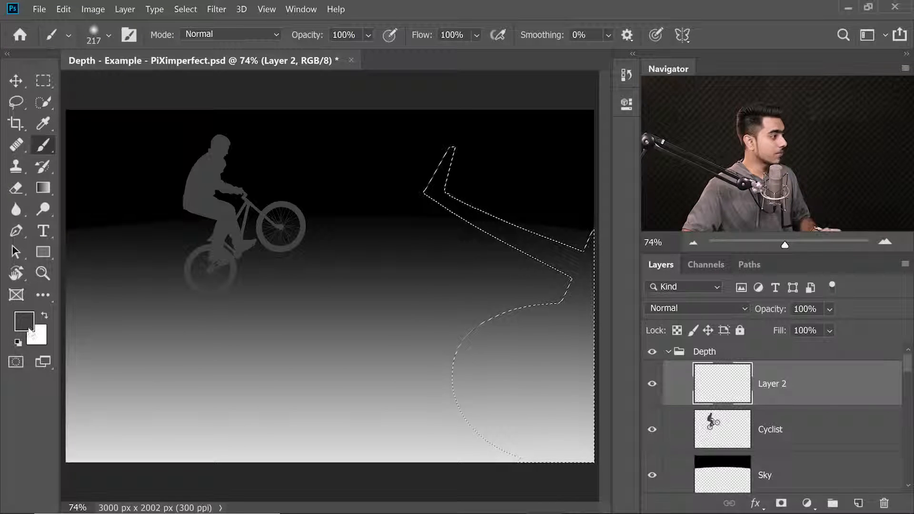
{"action": "key", "text": "x"}
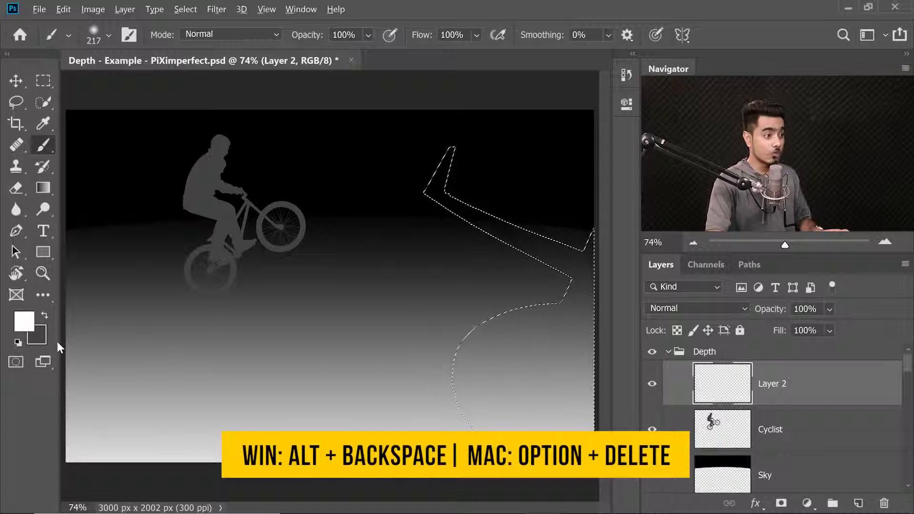
{"action": "key", "text": "alt+BackSpace"}
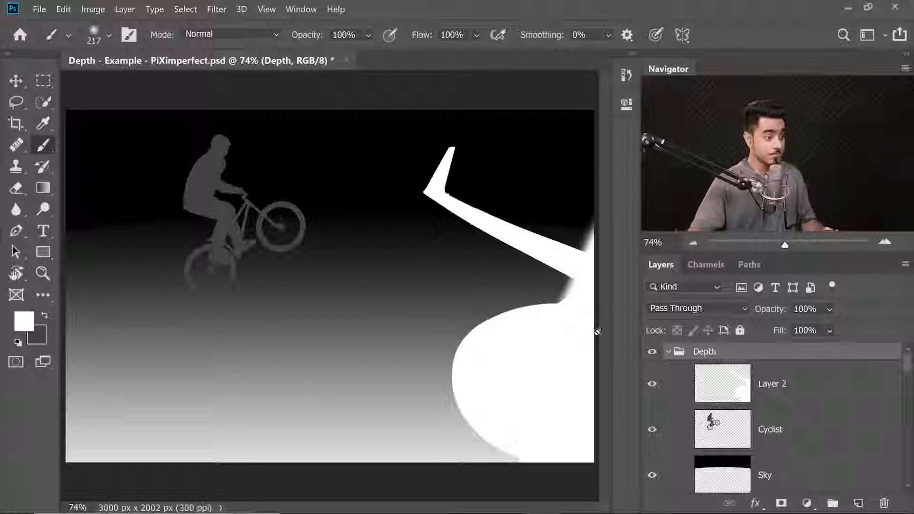
Hide and collapse the Depth group, and export the image as a 3000 x 2002 PNG named composite in the DEPTH folder.
{"action": "left_click", "coordinate": [654, 354]}
{"action": "left_click", "coordinate": [667, 352]}
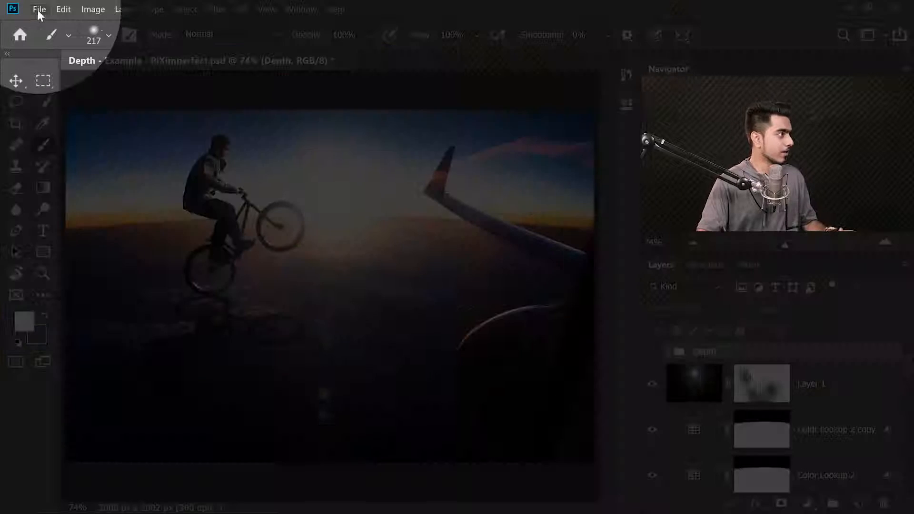
{"action": "left_click", "coordinate": [37, 9]}
{"action": "mouse_move", "coordinate": [109, 185]}
{"action": "left_click", "coordinate": [229, 204]}
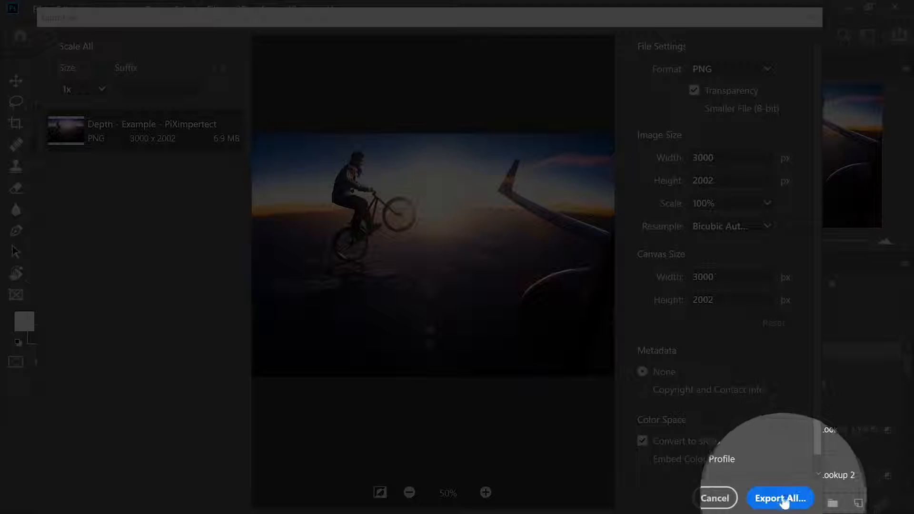
{"action": "left_click", "coordinate": [782, 497]}
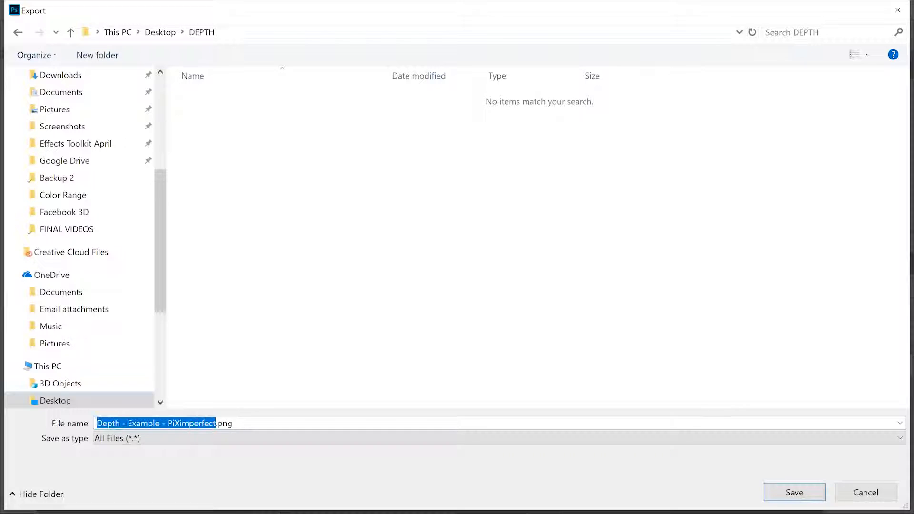
{"action": "type", "text": "composite"}
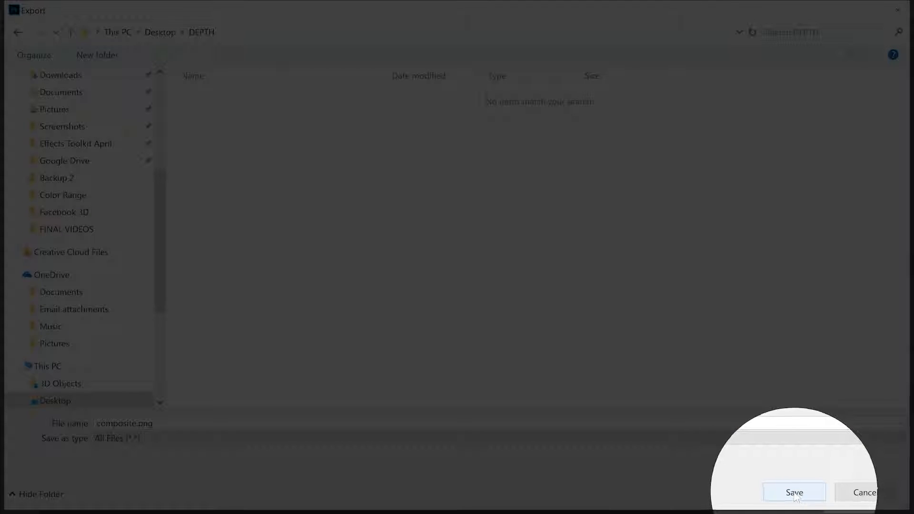
{"action": "left_click", "coordinate": [794, 492]}
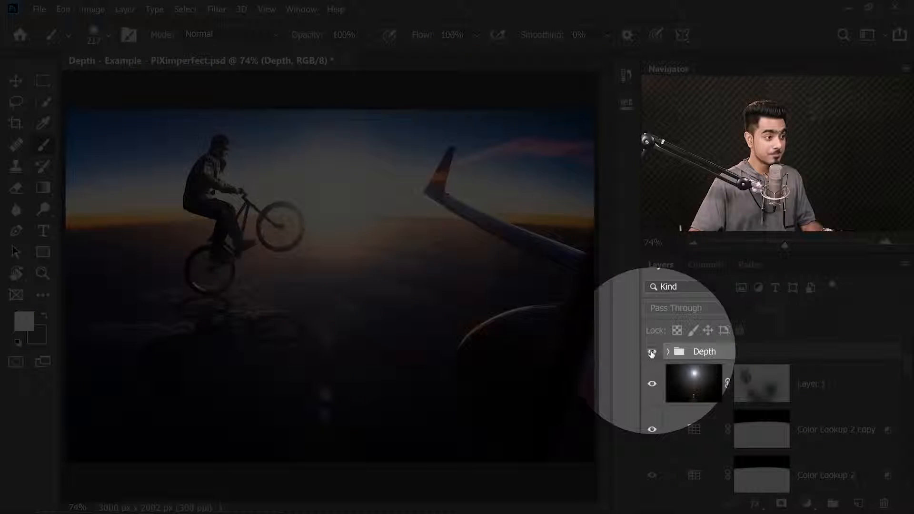
Show the Depth group and export the depth map as a 3000 x 2002 PNG named composite_depth in the DEPTH folder.
{"action": "left_click", "coordinate": [651, 353]}
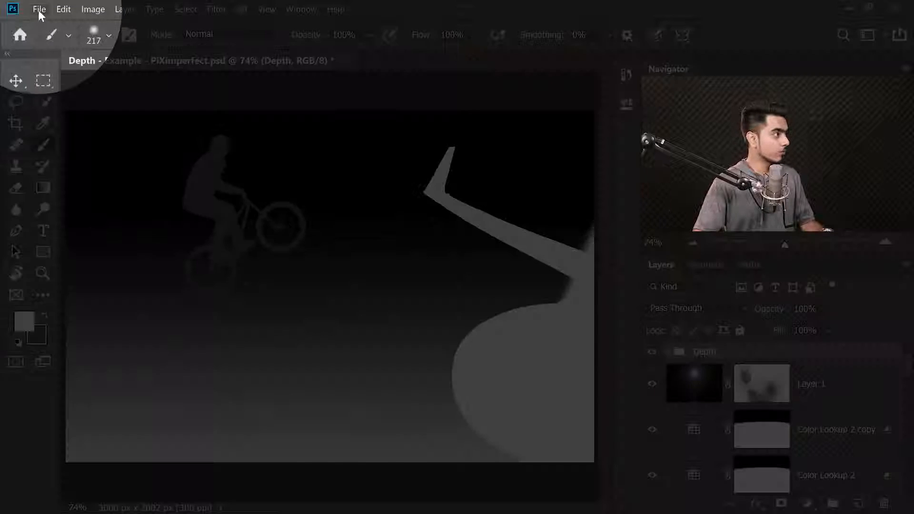
{"action": "left_click", "coordinate": [39, 9]}
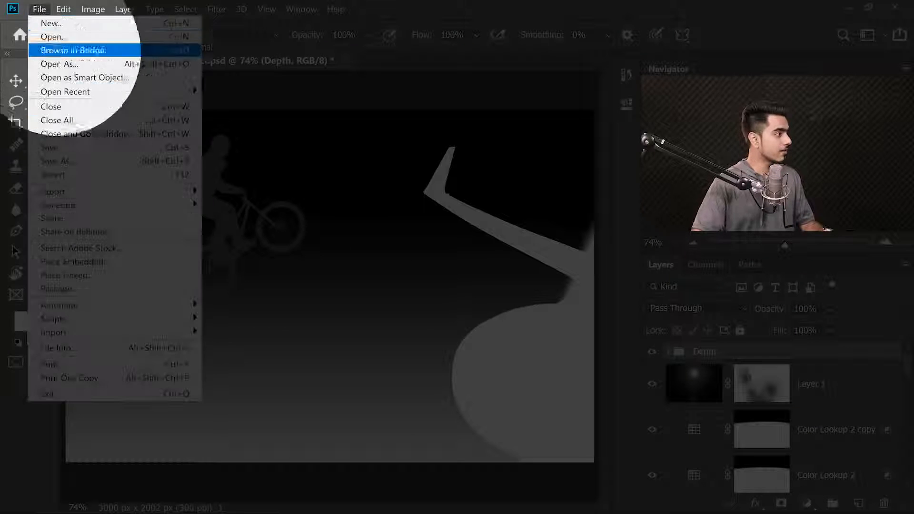
{"action": "mouse_move", "coordinate": [170, 191]}
{"action": "left_click", "coordinate": [229, 204]}
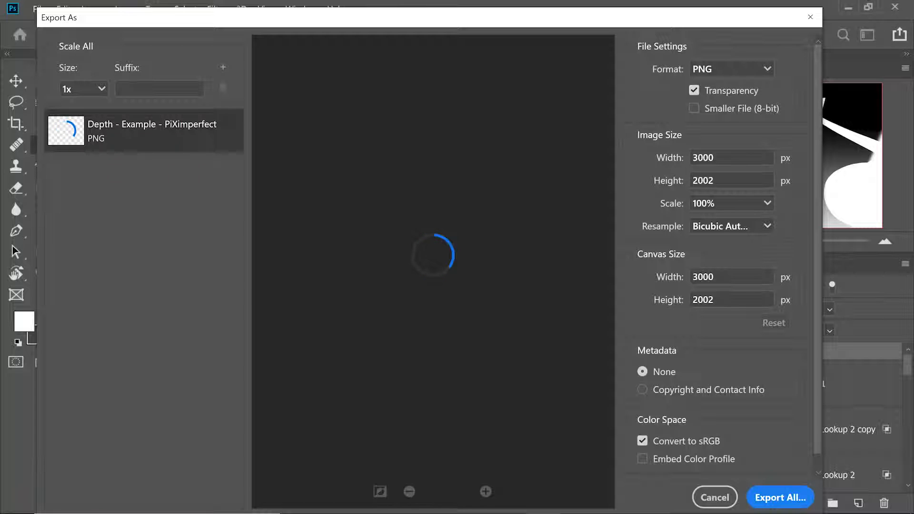
{"action": "left_click", "coordinate": [781, 497]}
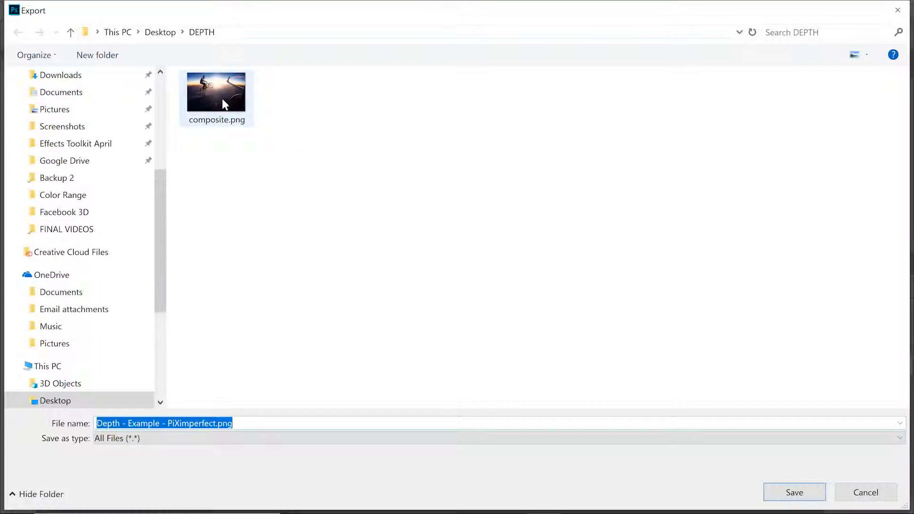
{"action": "left_click", "coordinate": [225, 105]}
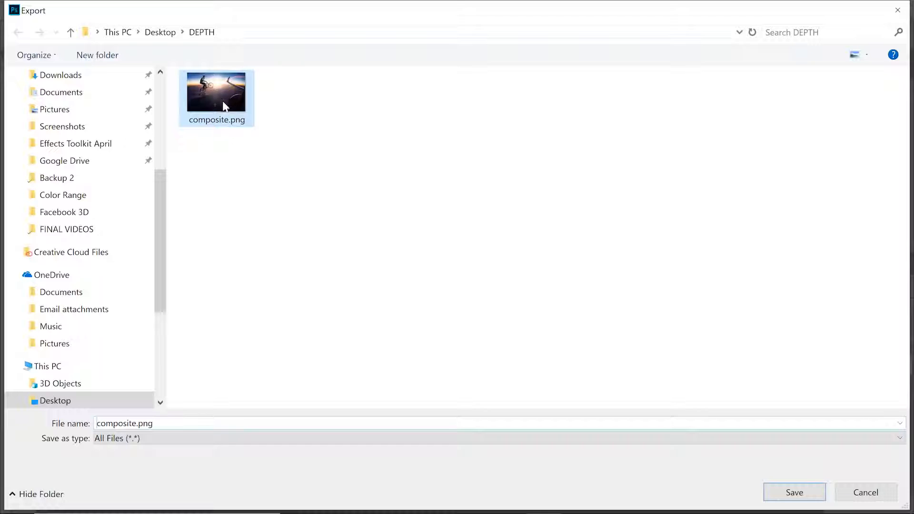
{"action": "left_click", "coordinate": [125, 423]}
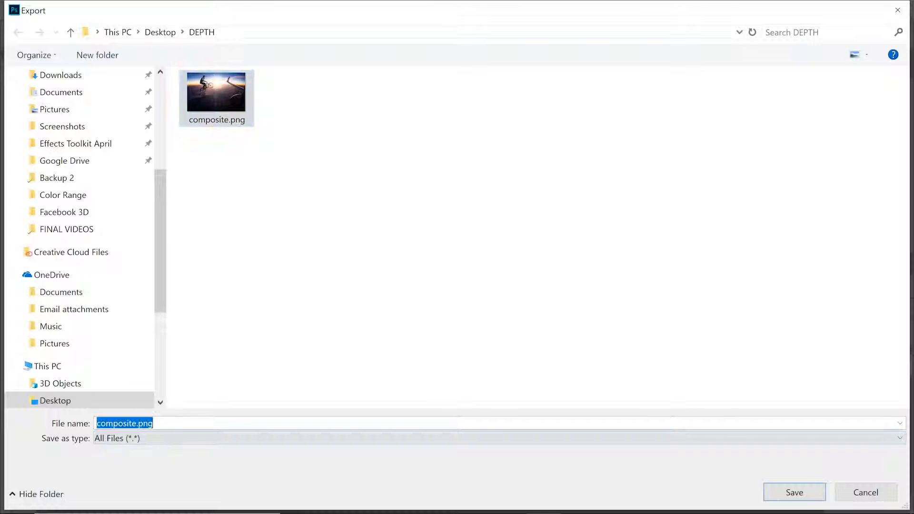
{"action": "type", "text": "_"}
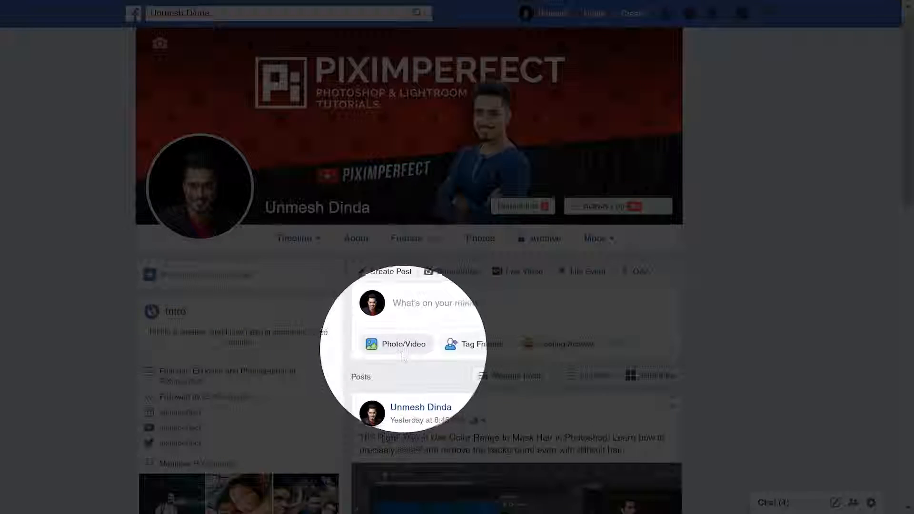
Switch to Facebook and attach composite.png and composite_depth.png from the DEPTH folder to a new post, then review the generated 3D photo.
{"action": "left_click", "coordinate": [403, 344]}
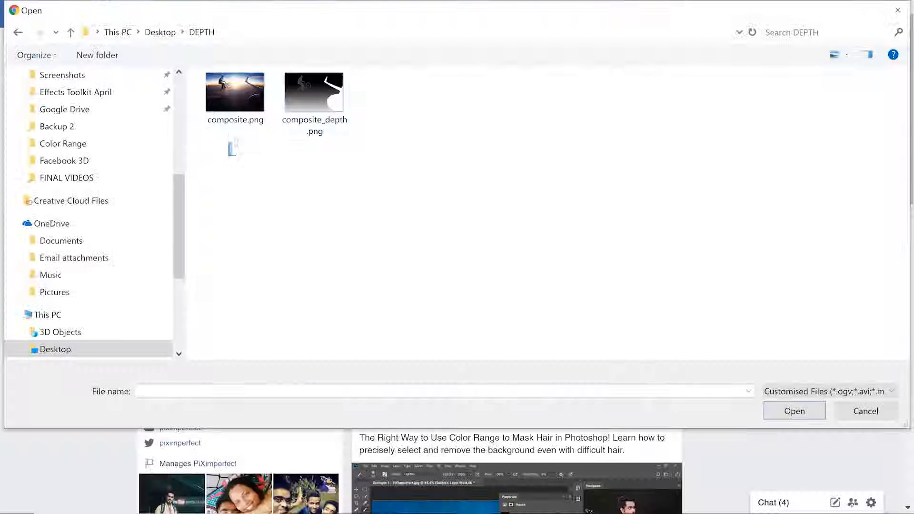
{"action": "left_click_drag", "start_coordinate": [232, 147], "coordinate": [362, 100]}
{"action": "key", "text": "Return"}
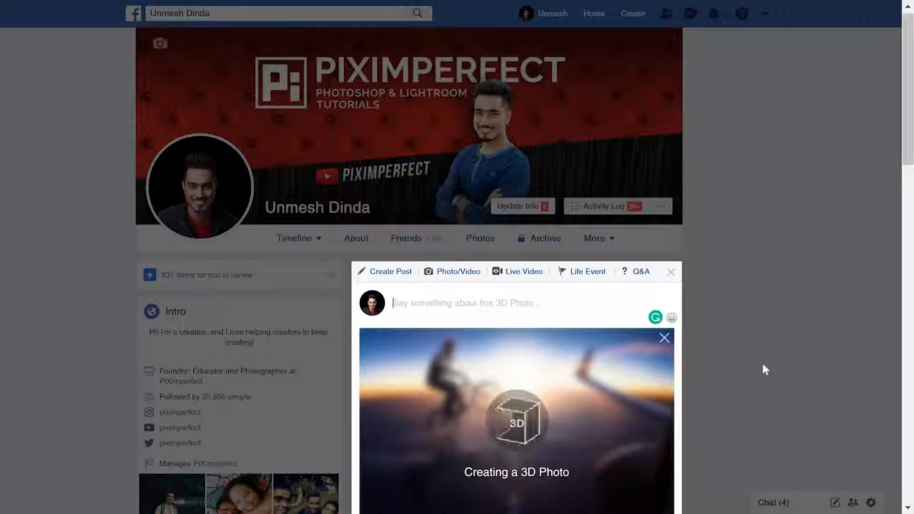
{"action": "scroll", "coordinate": [762, 364], "scroll_direction": "down", "scroll_amount": 2}
{"action": "scroll", "coordinate": [740, 350], "scroll_direction": "down", "scroll_amount": 1}
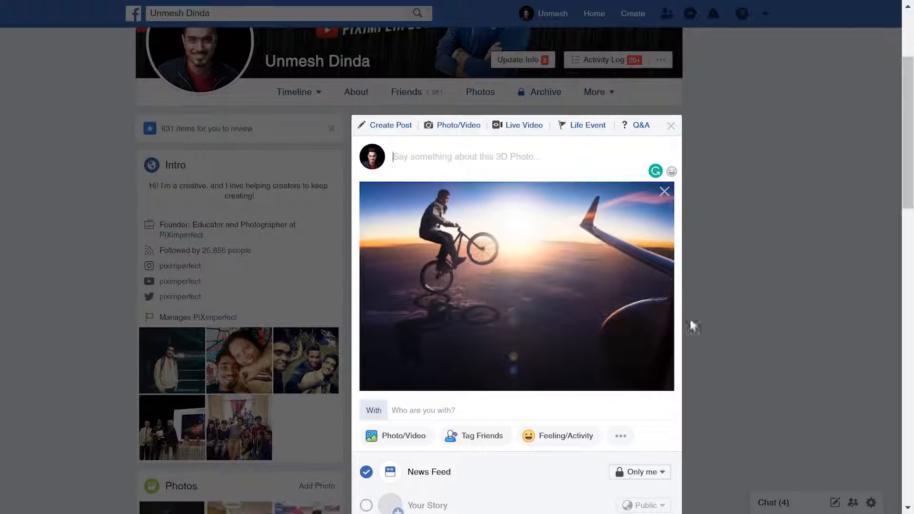
{"action": "scroll", "coordinate": [756, 331], "scroll_direction": "down", "scroll_amount": 4}
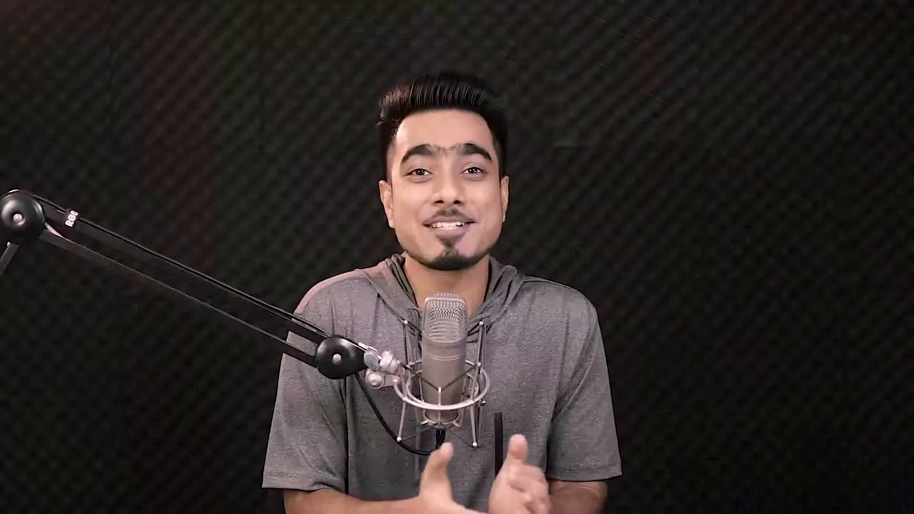